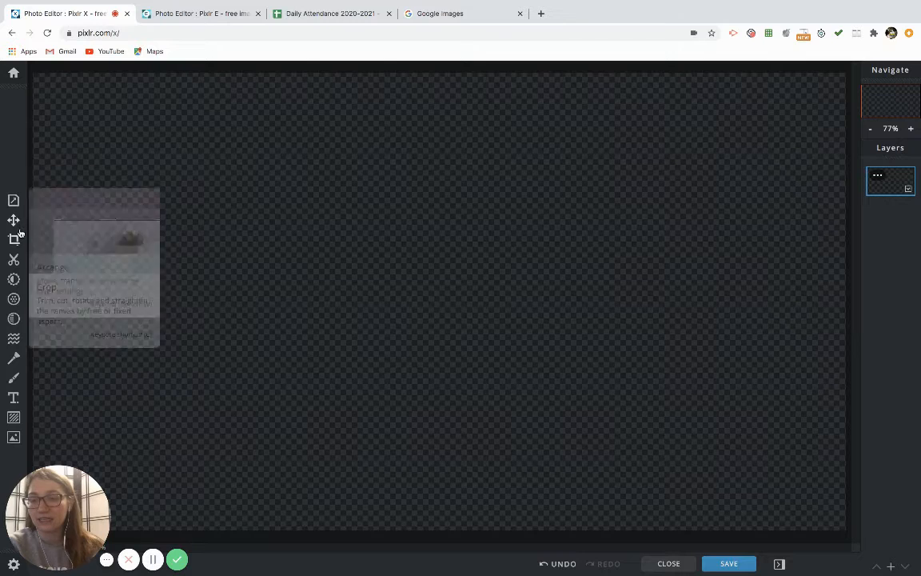
{"action": "left_click", "coordinate": [185, 13]}
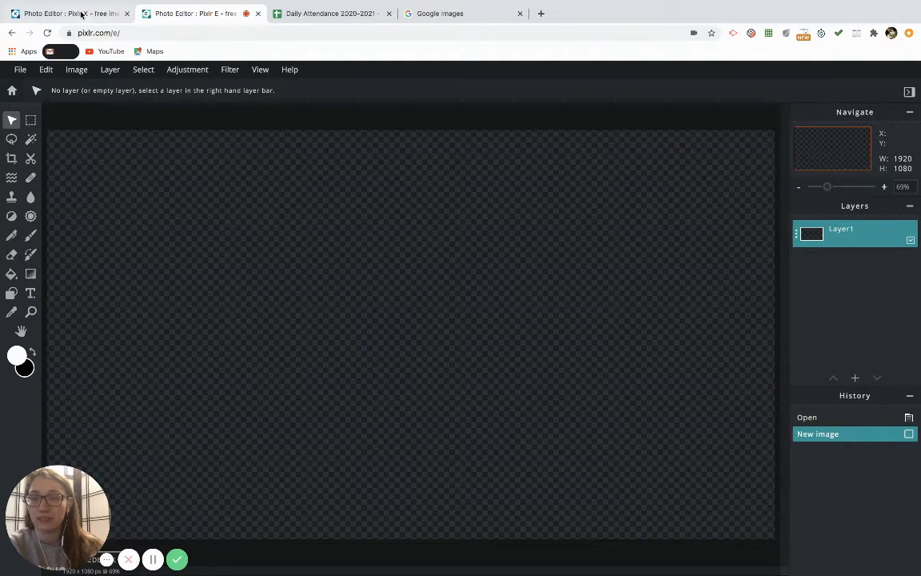
{"action": "left_click", "coordinate": [78, 15]}
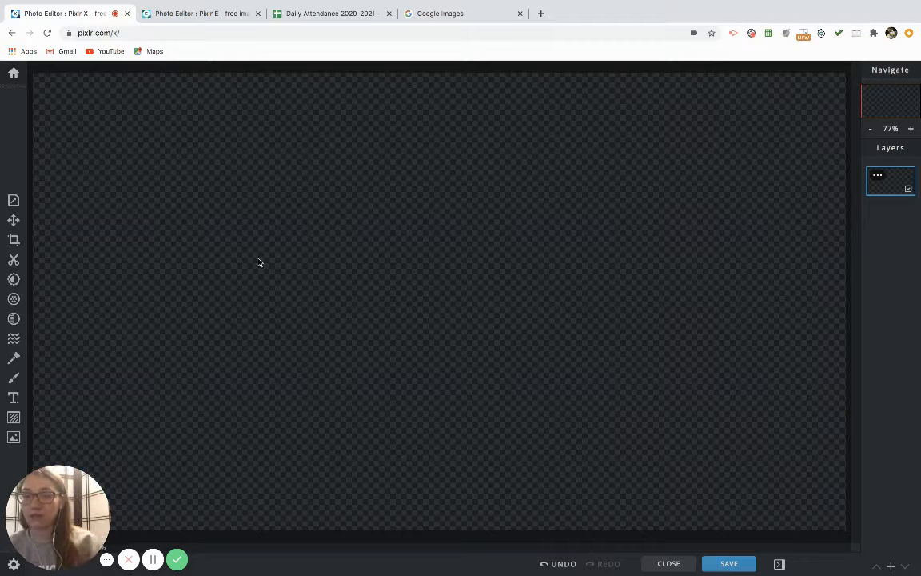
{"action": "left_click", "coordinate": [13, 222]}
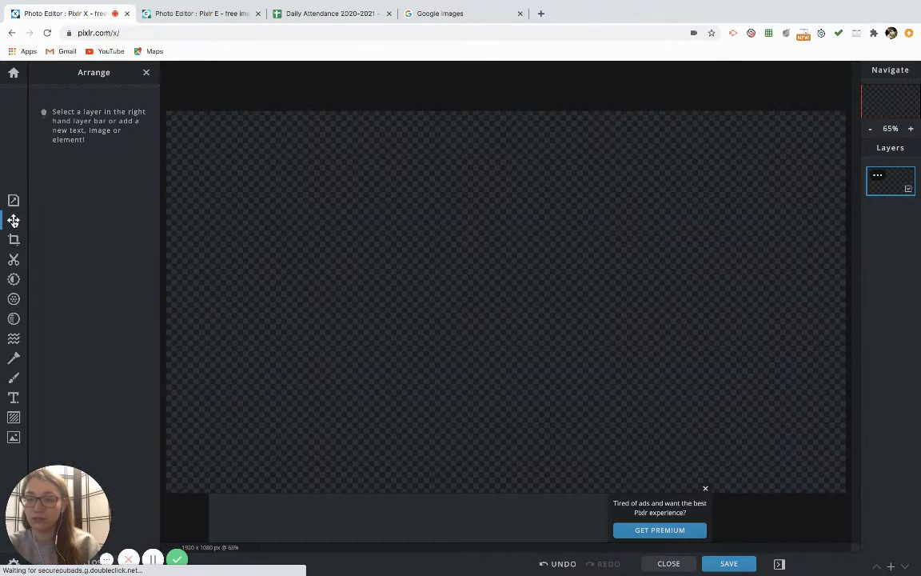
{"action": "left_click", "coordinate": [14, 239]}
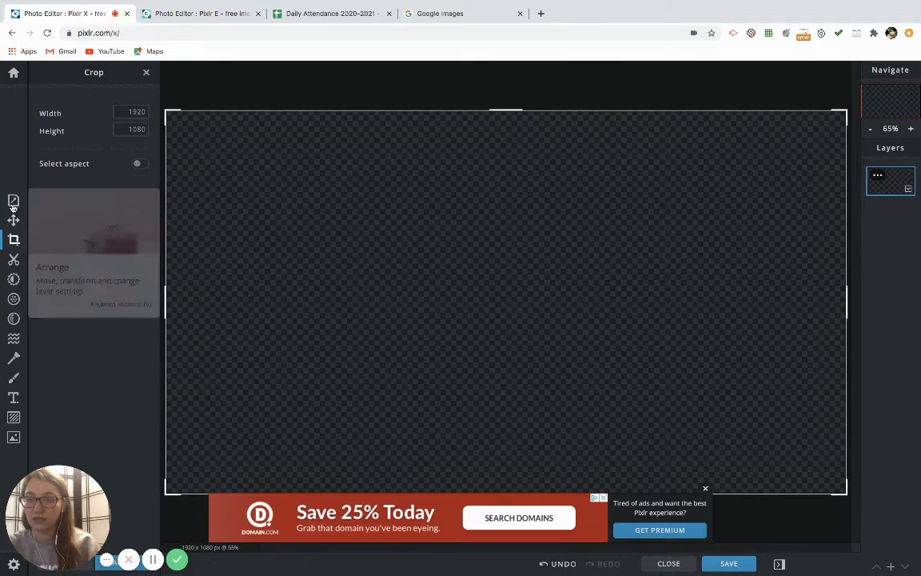
Rotate the blank canvas left into portrait orientation and dismiss the advertisement banner.
{"action": "left_click", "coordinate": [13, 202]}
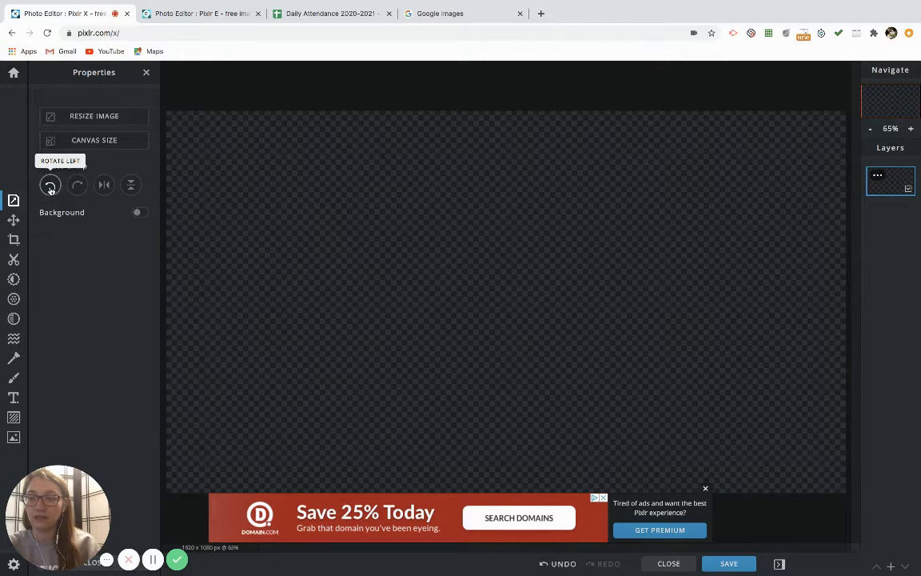
{"action": "left_click", "coordinate": [50, 187]}
{"action": "left_click", "coordinate": [706, 489]}
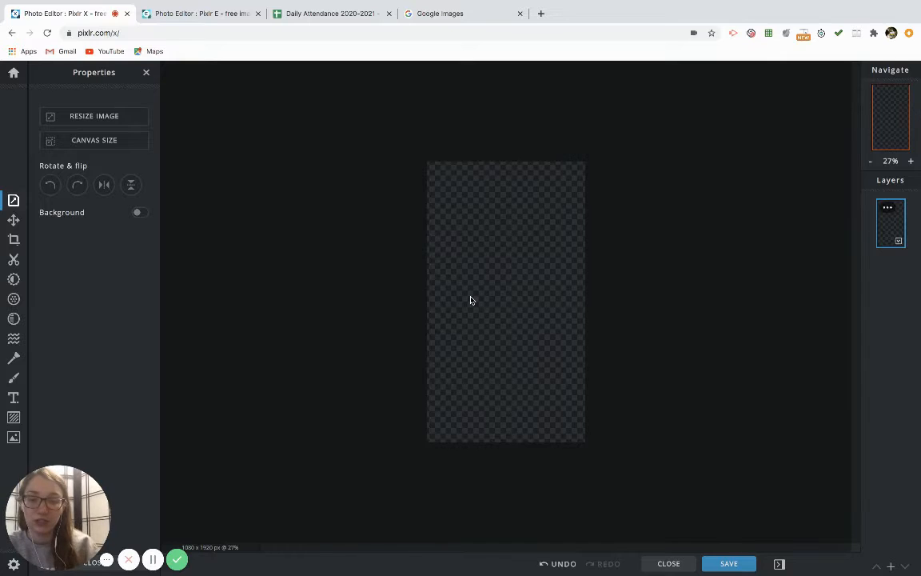
Search the stock image library for "mountains" and browse the pictures offered.
{"action": "left_click", "coordinate": [13, 438]}
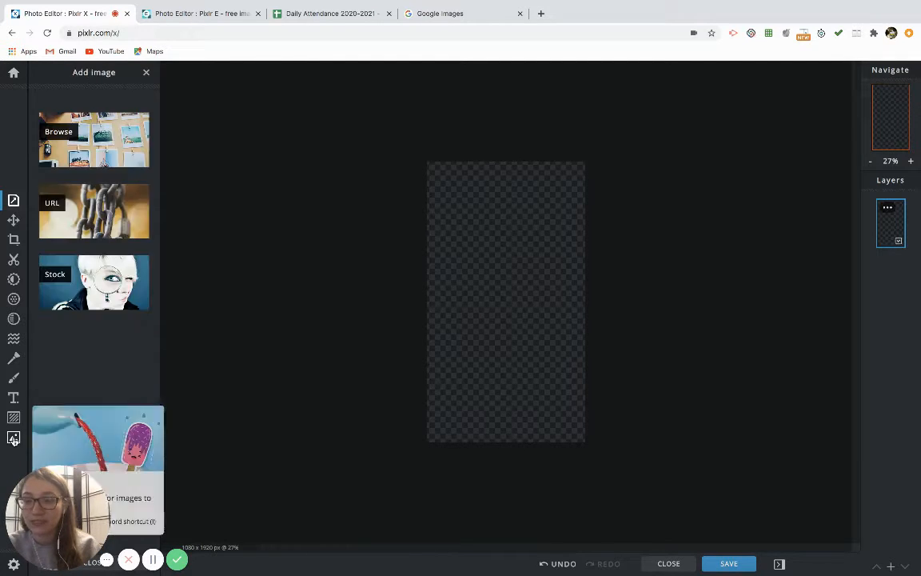
{"action": "left_click", "coordinate": [94, 292]}
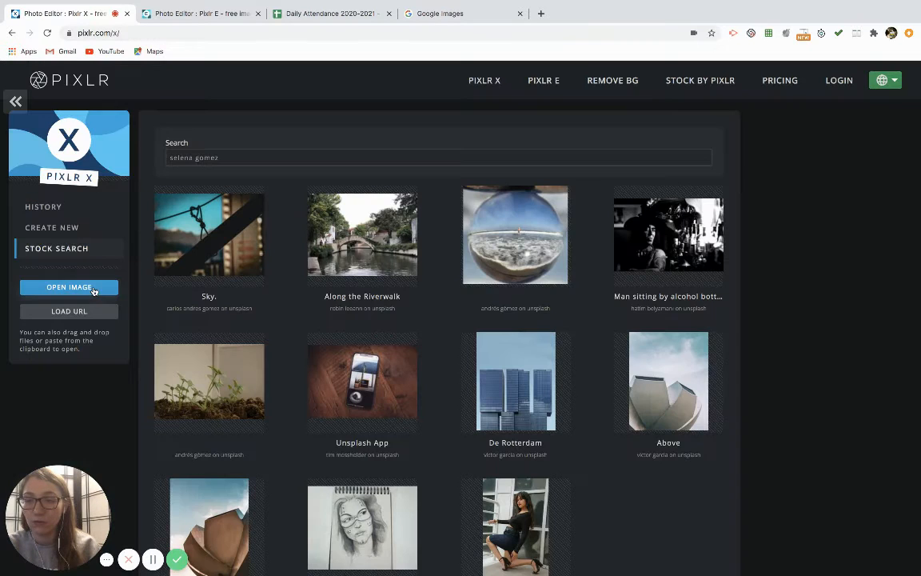
{"action": "left_click_drag", "start_coordinate": [194, 157], "coordinate": [217, 158]}
{"action": "key", "text": "ctrl+a"}
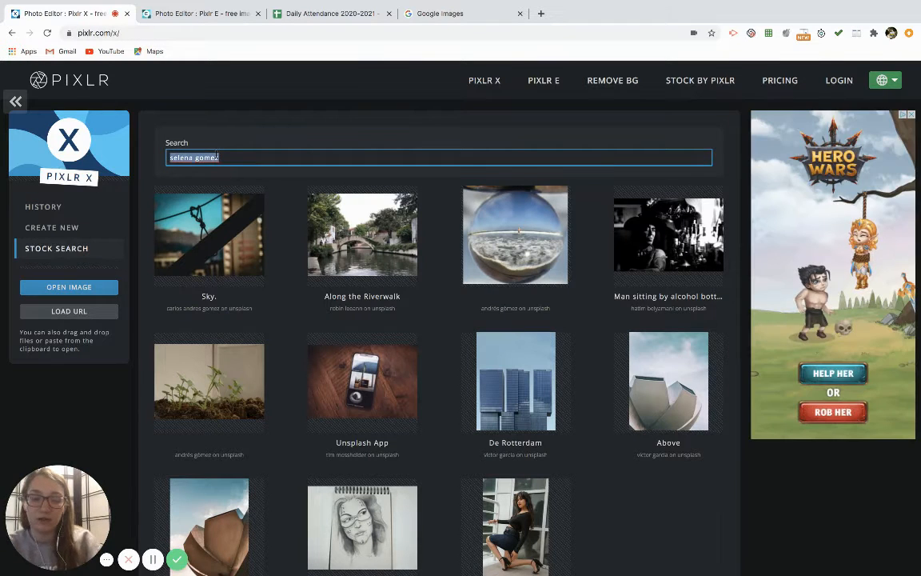
{"action": "key", "text": "BackSpace"}
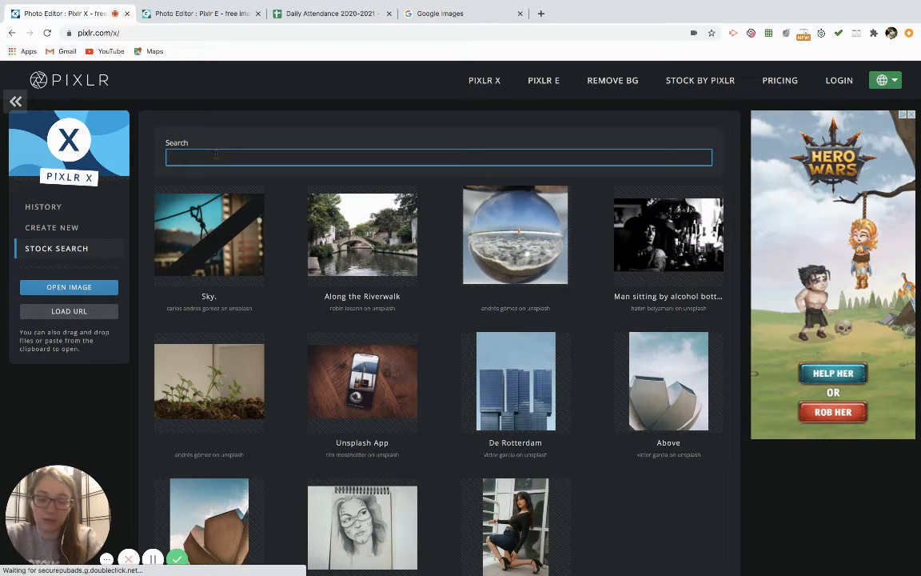
{"action": "type", "text": "mountains"}
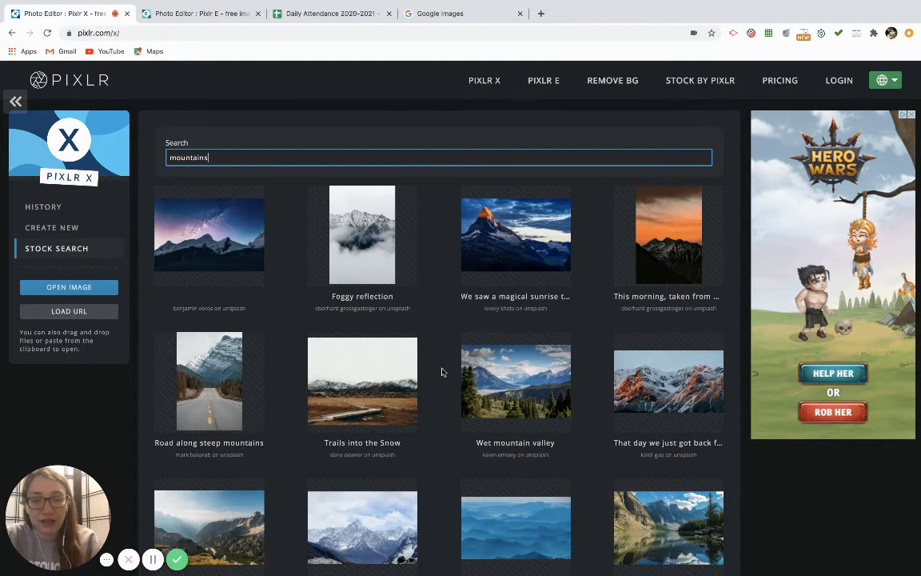
{"action": "scroll", "coordinate": [441, 372], "scroll_direction": "down", "scroll_amount": 5}
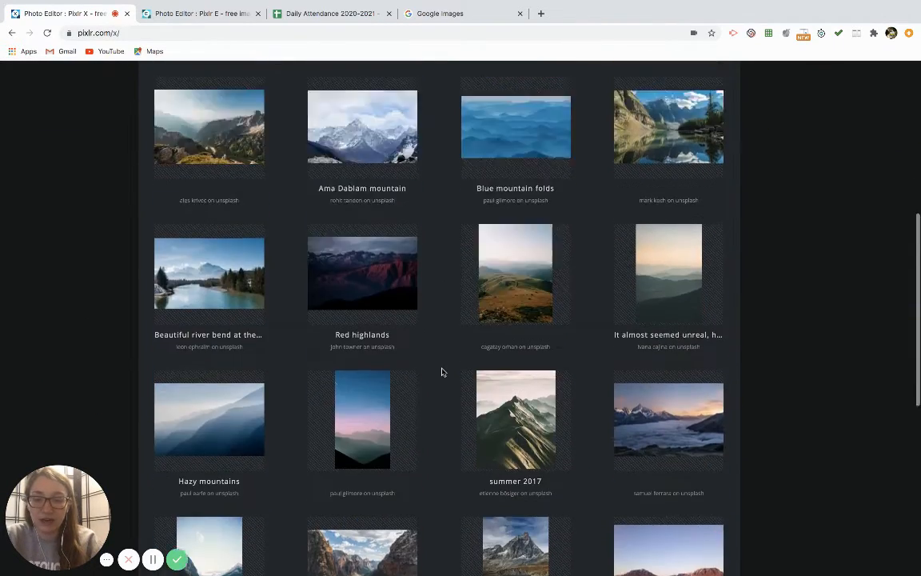
{"action": "scroll", "coordinate": [442, 371], "scroll_direction": "up", "scroll_amount": 5}
Search the stock image library for "selena gomez" and return to the canvas without adding a picture.
{"action": "double_click", "coordinate": [244, 156]}
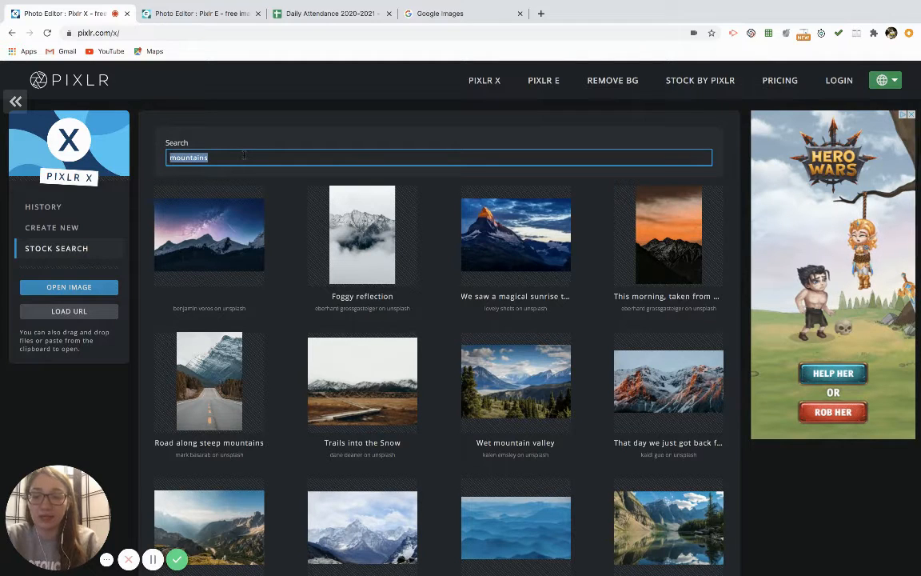
{"action": "type", "text": "selena go"}
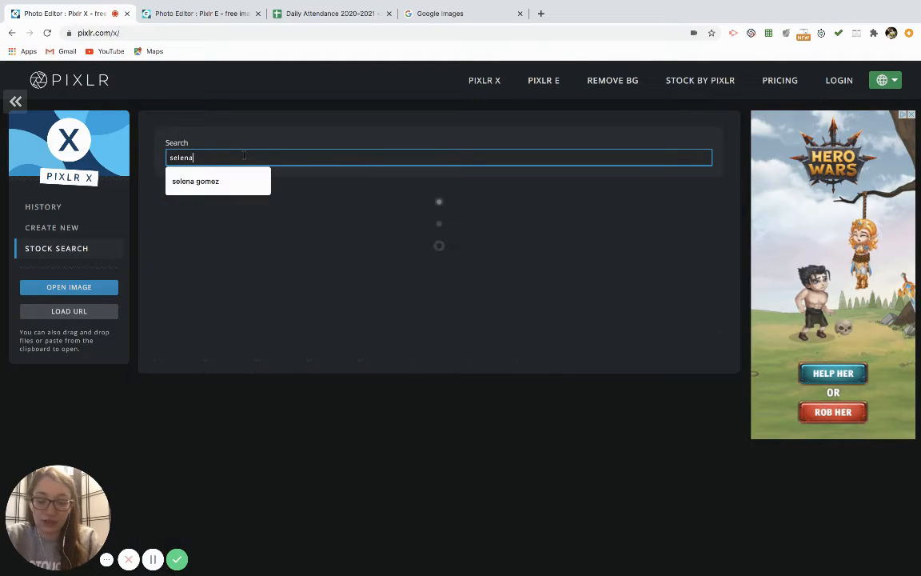
{"action": "type", "text": "mez"}
{"action": "key", "text": "Return"}
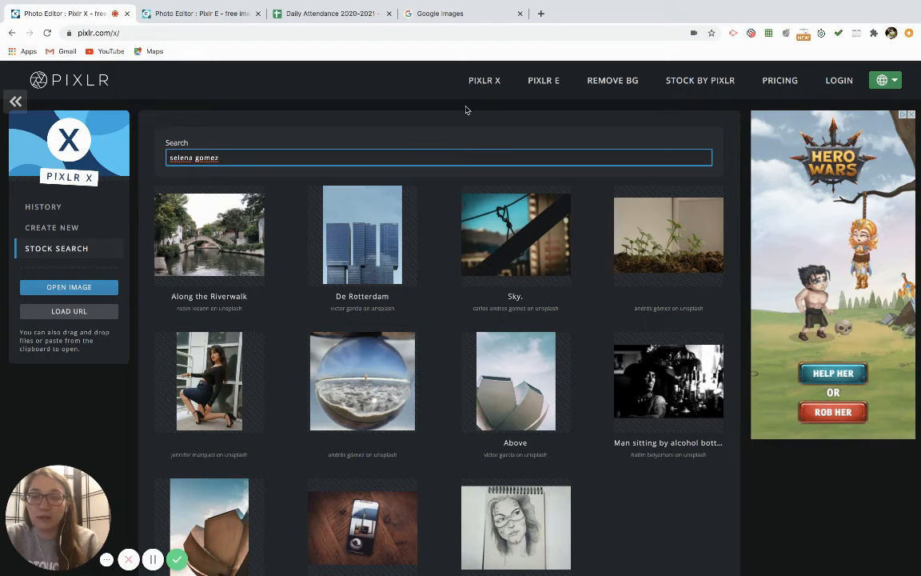
{"action": "left_click", "coordinate": [15, 101]}
{"action": "scroll", "coordinate": [459, 278], "scroll_direction": "up", "scroll_amount": 3}
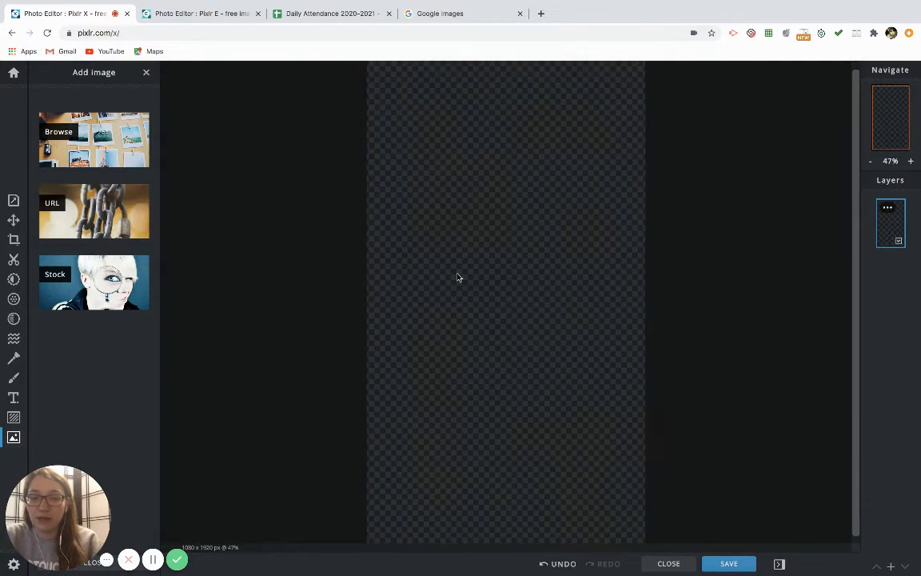
{"action": "scroll", "coordinate": [459, 278], "scroll_direction": "down", "scroll_amount": 4}
{"action": "scroll", "coordinate": [458, 278], "scroll_direction": "up", "scroll_amount": 5}
{"action": "scroll", "coordinate": [459, 278], "scroll_direction": "down", "scroll_amount": 2}
{"action": "scroll", "coordinate": [458, 277], "scroll_direction": "down", "scroll_amount": 2}
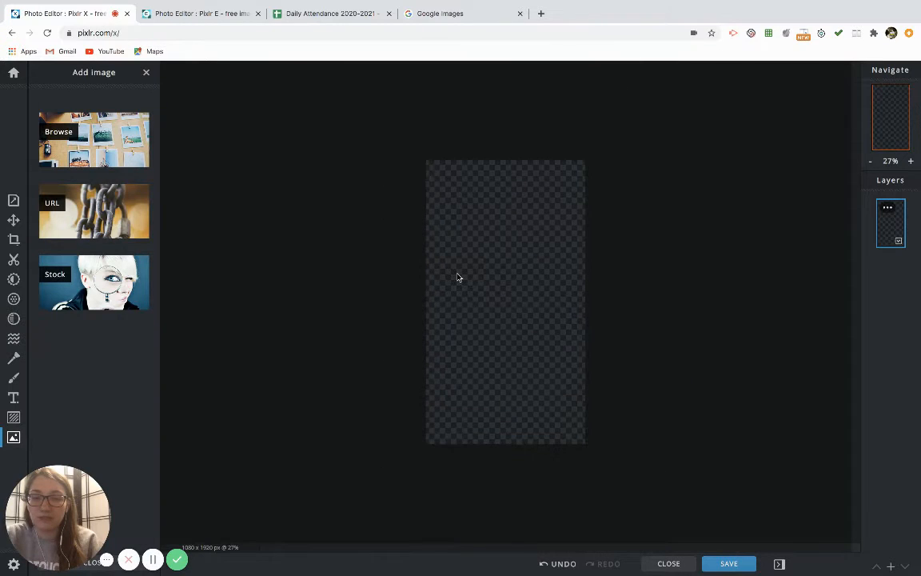
Switch to Google Images and search for "dreamcatcher kpop".
{"action": "left_click", "coordinate": [443, 13]}
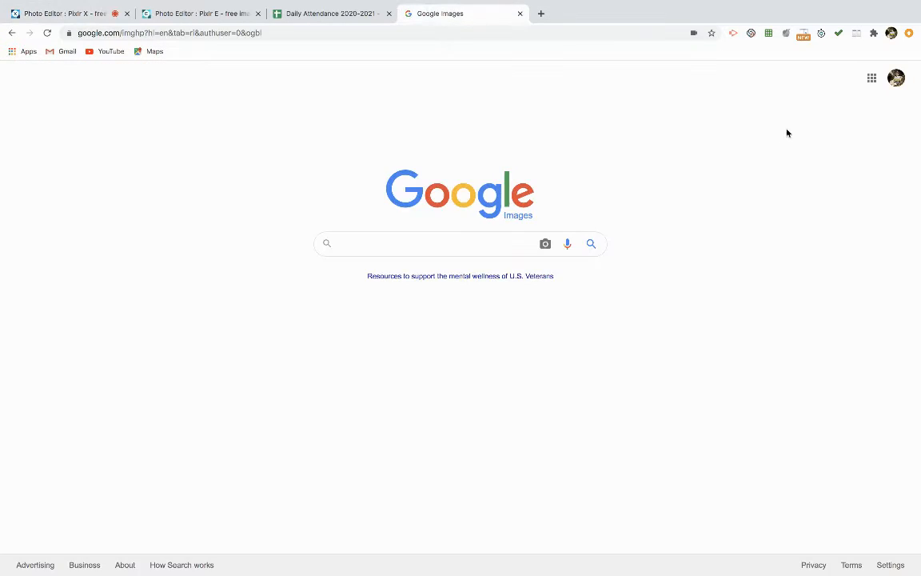
{"action": "left_click", "coordinate": [461, 244]}
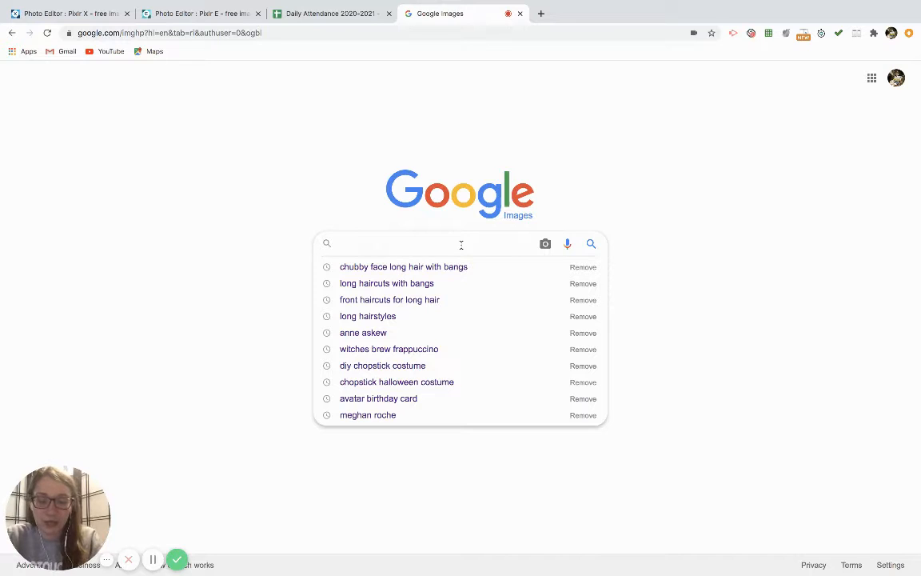
{"action": "type", "text": "dreamcat"}
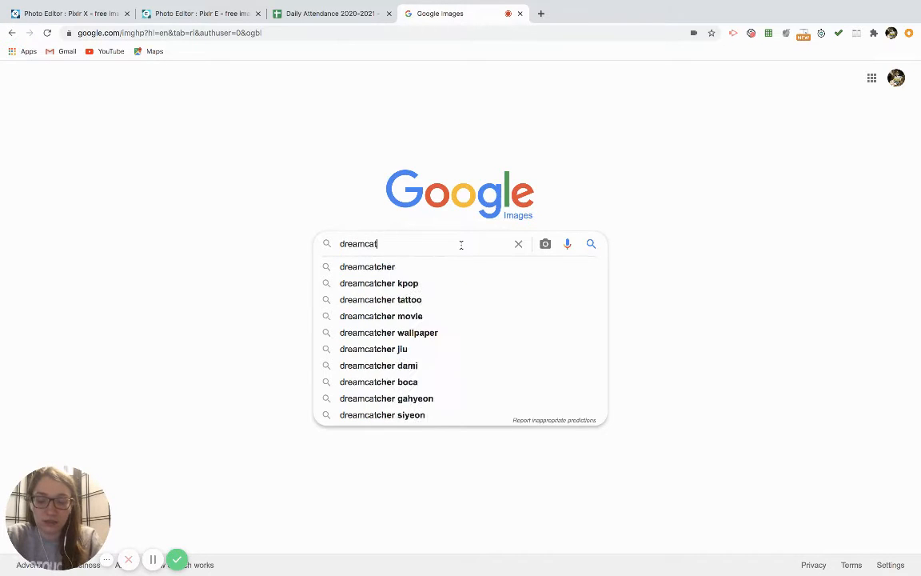
{"action": "type", "text": "chers"}
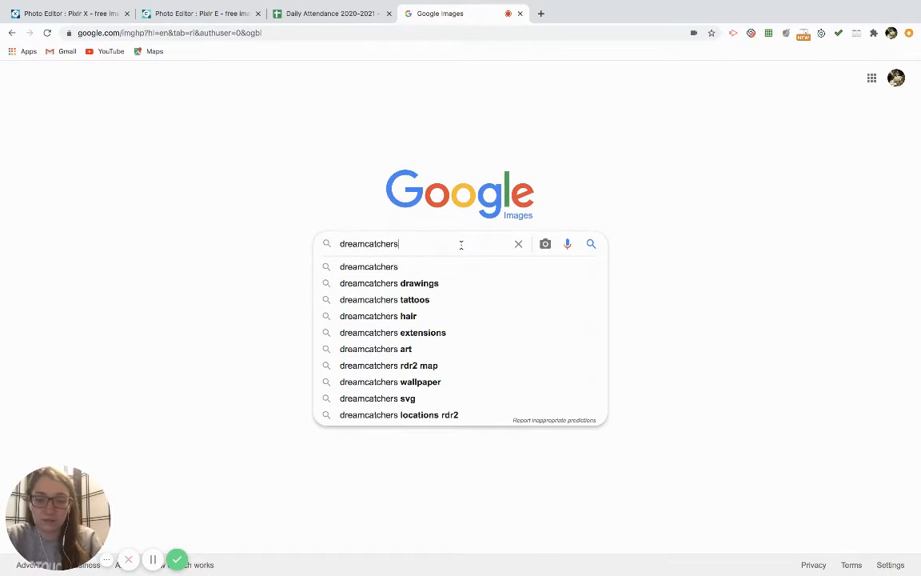
{"action": "key", "text": "BackSpace"}
{"action": "type", "text": "kpop"}
{"action": "key", "text": "Return"}
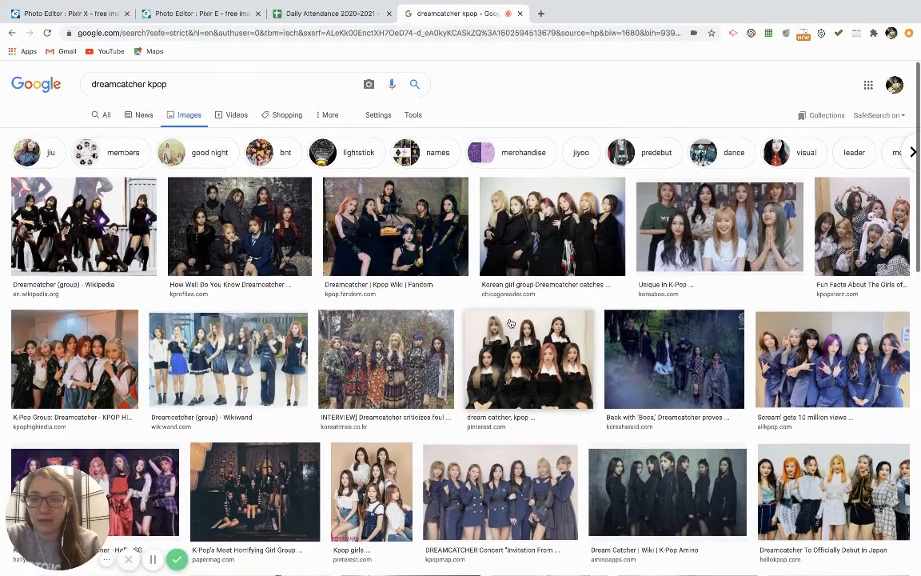
Browse the image results, preview the Dream Catcher poster from Wattpad and open its source page.
{"action": "scroll", "coordinate": [511, 322], "scroll_direction": "down", "scroll_amount": 2}
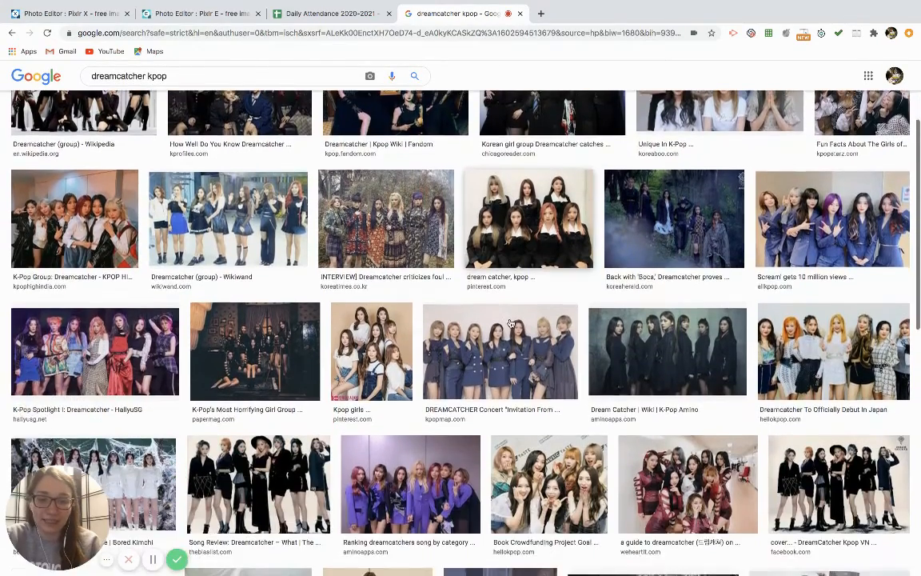
{"action": "scroll", "coordinate": [510, 322], "scroll_direction": "down", "scroll_amount": 1}
{"action": "scroll", "coordinate": [510, 322], "scroll_direction": "down", "scroll_amount": 2}
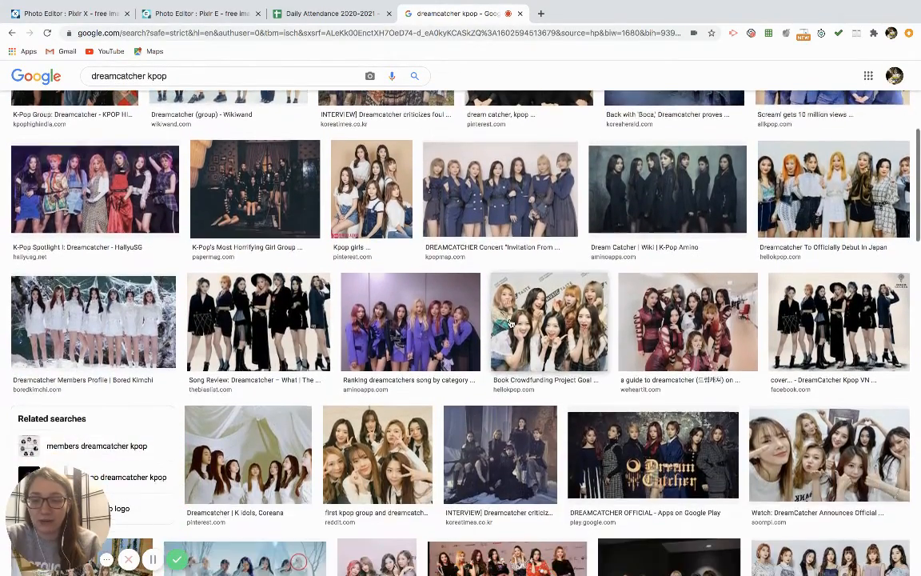
{"action": "scroll", "coordinate": [511, 322], "scroll_direction": "down", "scroll_amount": 3}
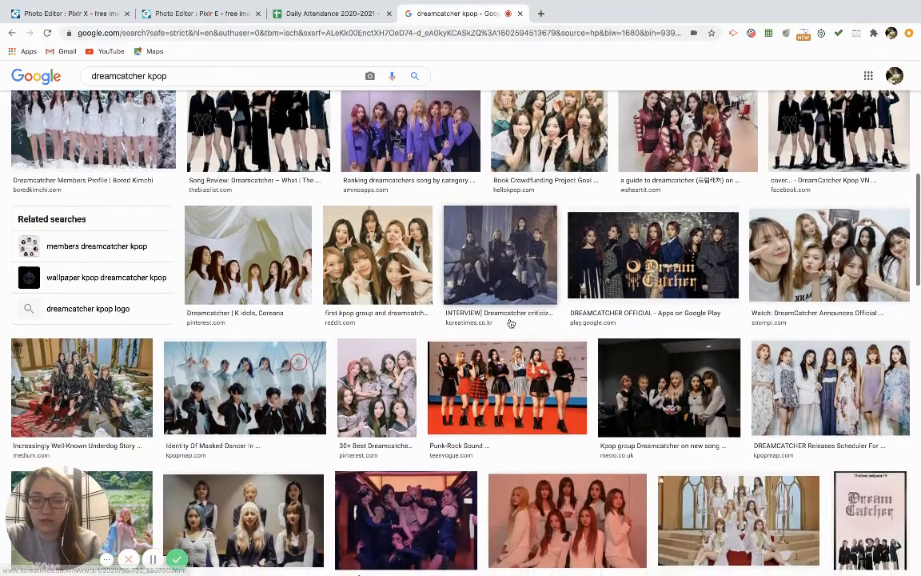
{"action": "scroll", "coordinate": [510, 323], "scroll_direction": "down", "scroll_amount": 1}
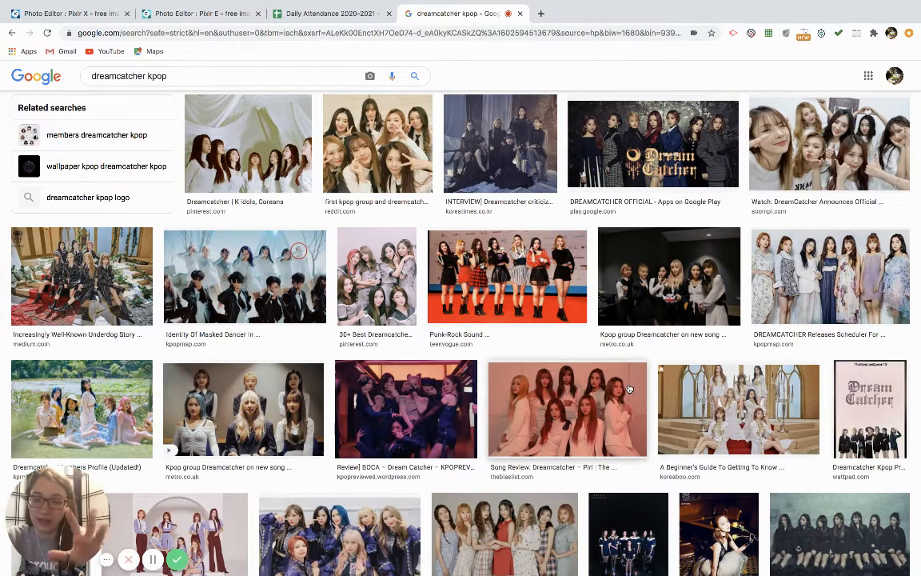
{"action": "left_click", "coordinate": [870, 408]}
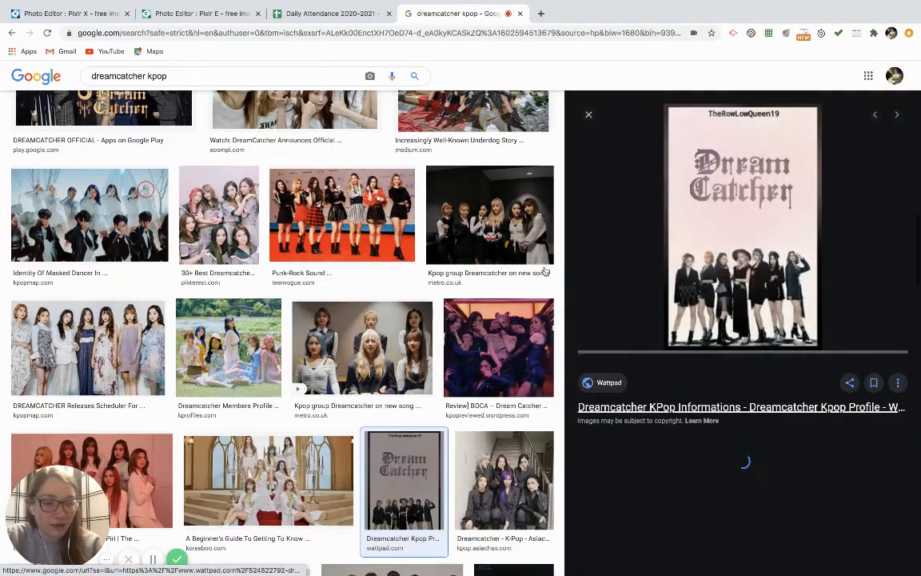
{"action": "scroll", "coordinate": [744, 296], "scroll_direction": "down", "scroll_amount": 3}
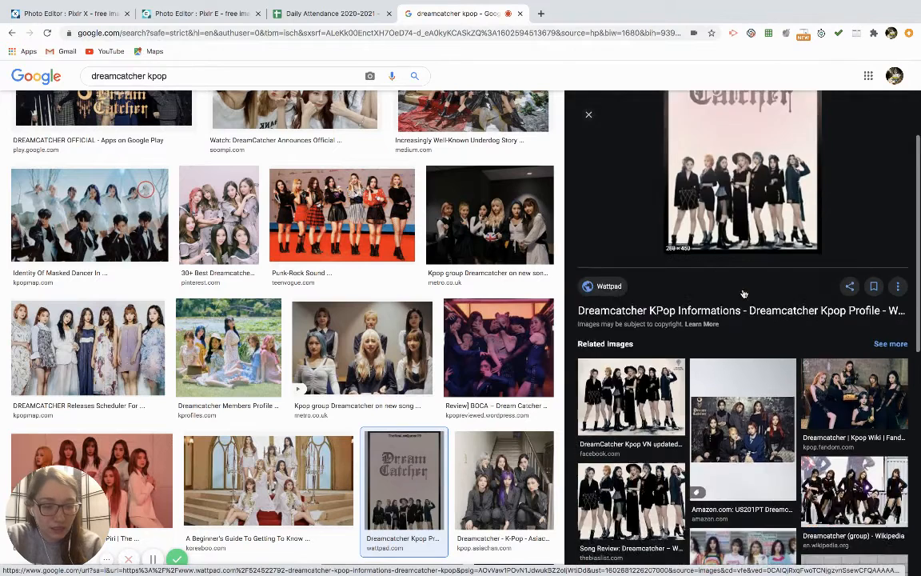
{"action": "scroll", "coordinate": [744, 295], "scroll_direction": "up", "scroll_amount": 3}
{"action": "left_click", "coordinate": [744, 294]}
Switch to Pixlr X, paste the copied Dreamcatcher group photo and fit it to the full canvas width, flush with the canvas's upper edge.
{"action": "left_click", "coordinate": [64, 13]}
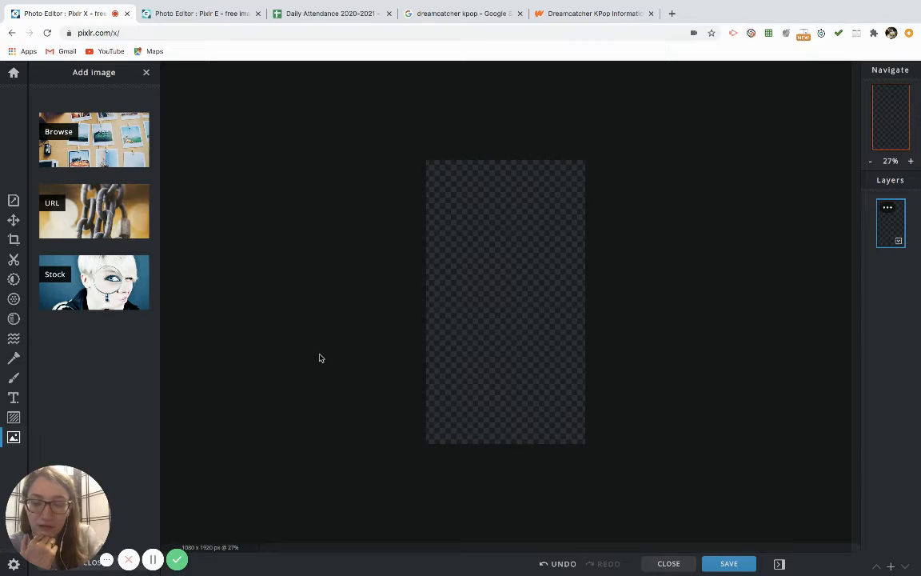
{"action": "key", "text": "ctrl+v"}
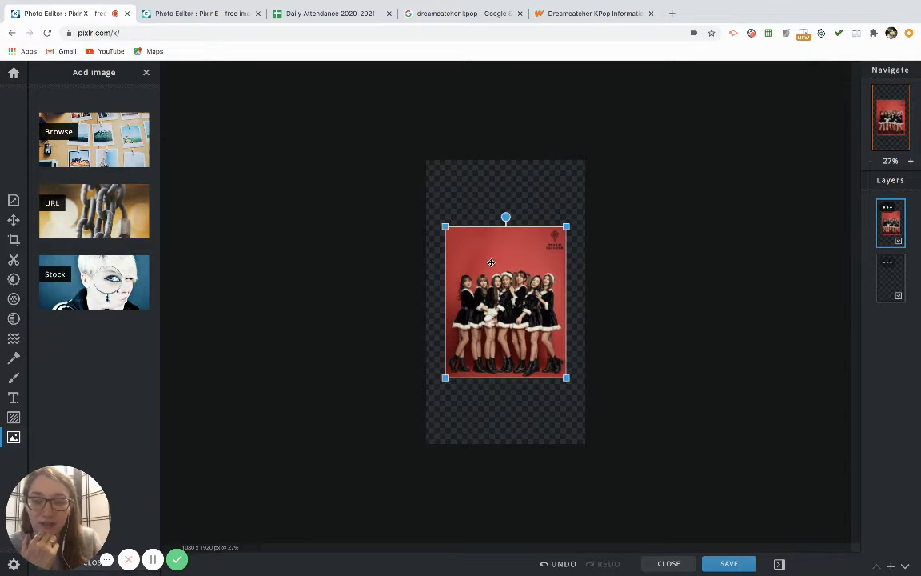
{"action": "left_click_drag", "start_coordinate": [491, 262], "coordinate": [472, 192]}
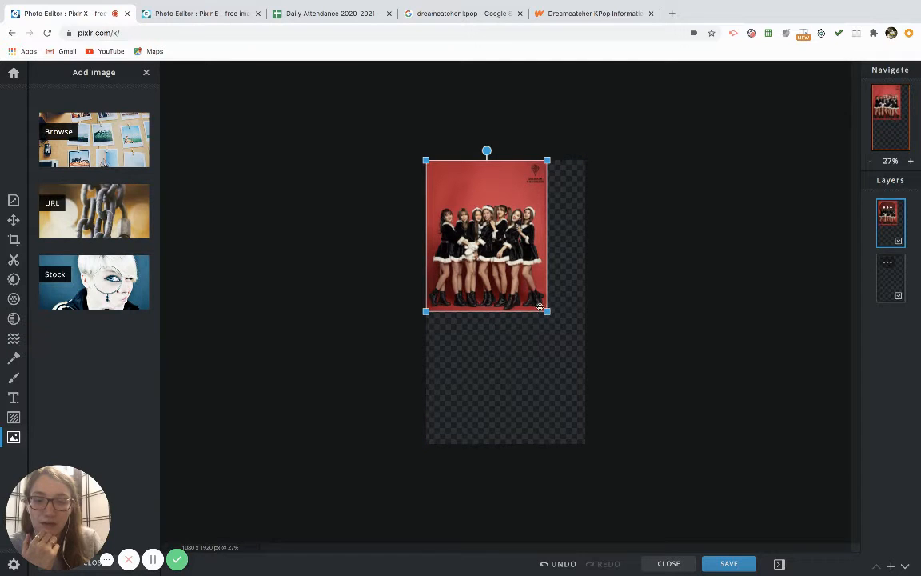
{"action": "left_click_drag", "start_coordinate": [548, 311], "coordinate": [587, 363]}
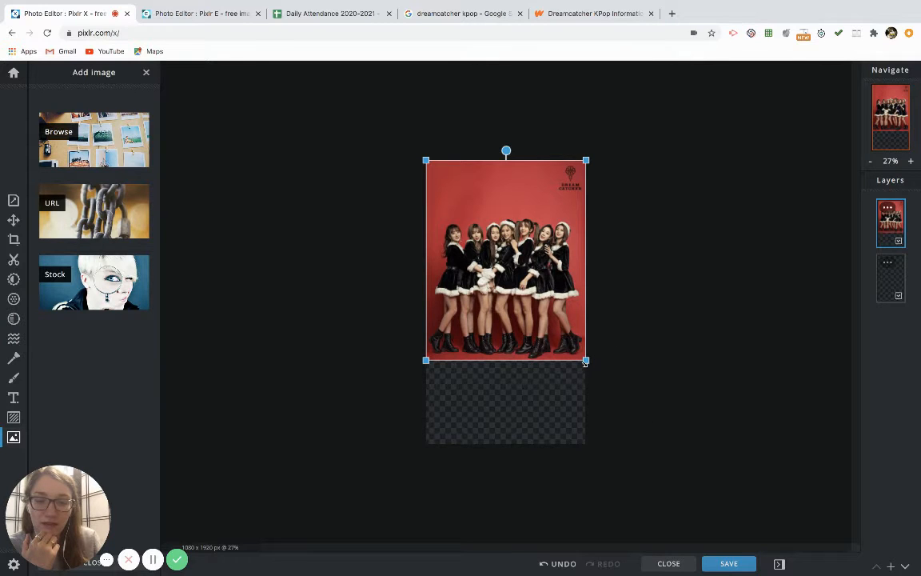
{"action": "left_click_drag", "start_coordinate": [587, 362], "coordinate": [587, 386]}
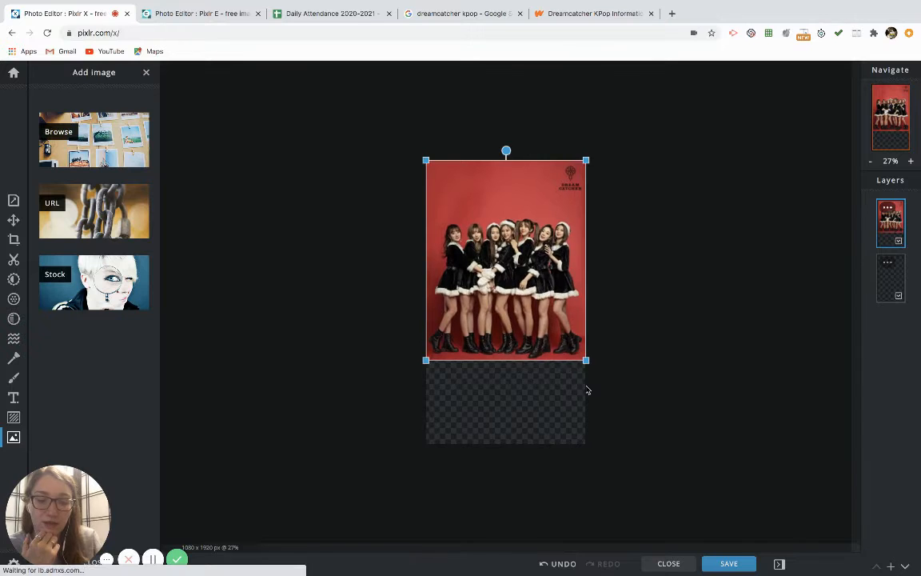
Crop the empty area below the group photo so the canvas ends at the photo's lower edge.
{"action": "left_click", "coordinate": [14, 239]}
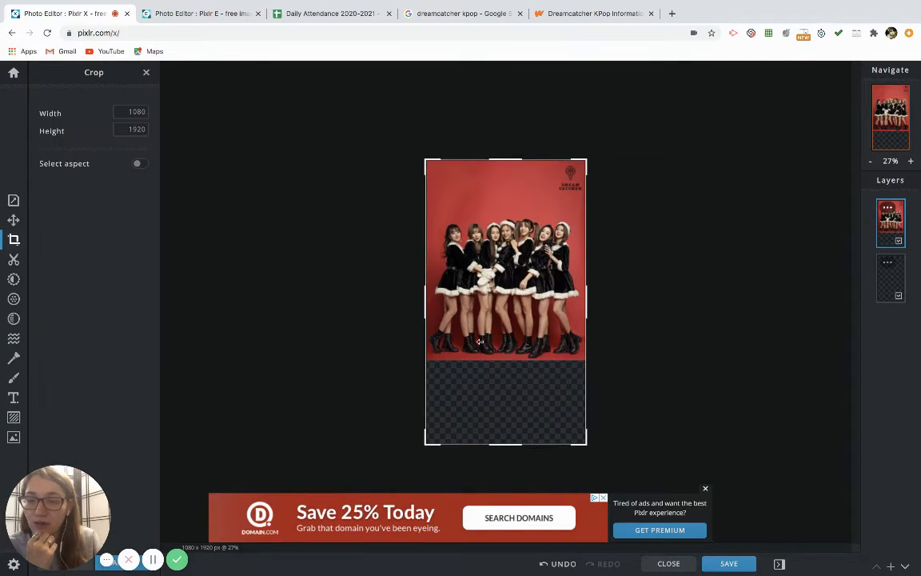
{"action": "left_click_drag", "start_coordinate": [510, 448], "coordinate": [509, 362]}
{"action": "key", "text": "Return"}
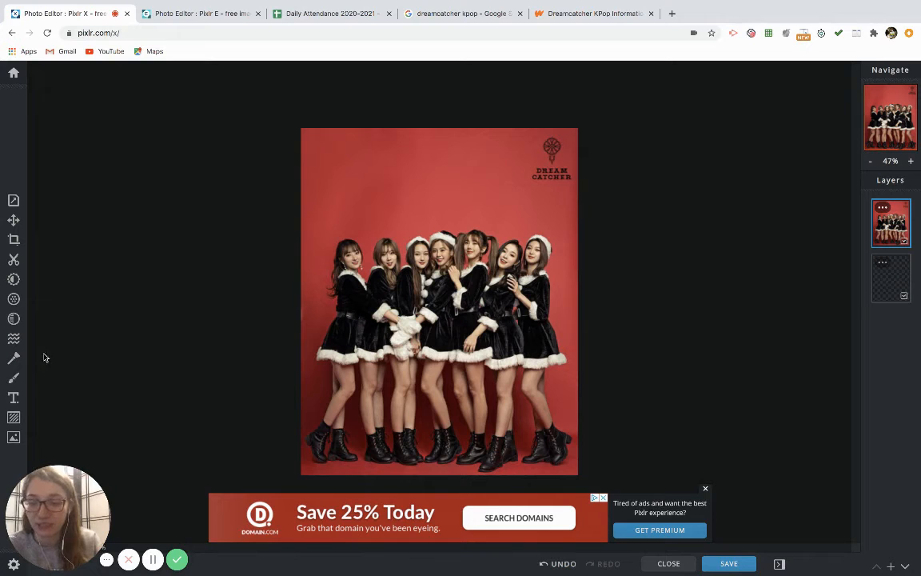
Add a text layer reading "Kpop Monthly" and move it up to the top of the group photo.
{"action": "left_click", "coordinate": [14, 398]}
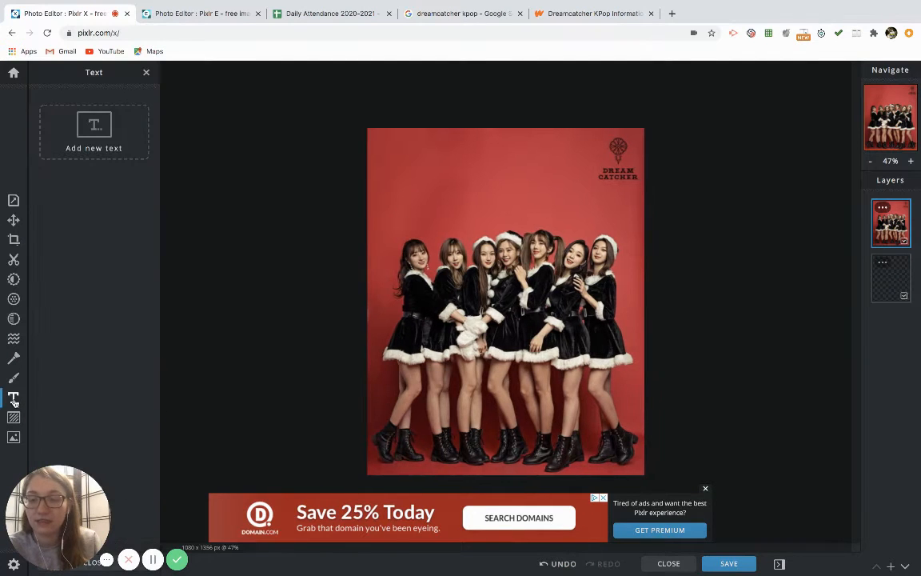
{"action": "left_click", "coordinate": [96, 142]}
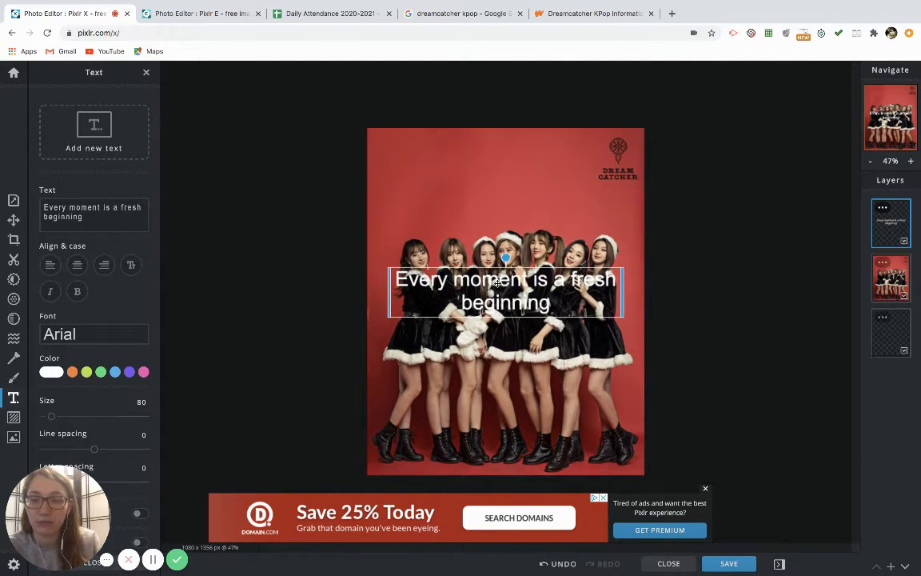
{"action": "left_click", "coordinate": [84, 209]}
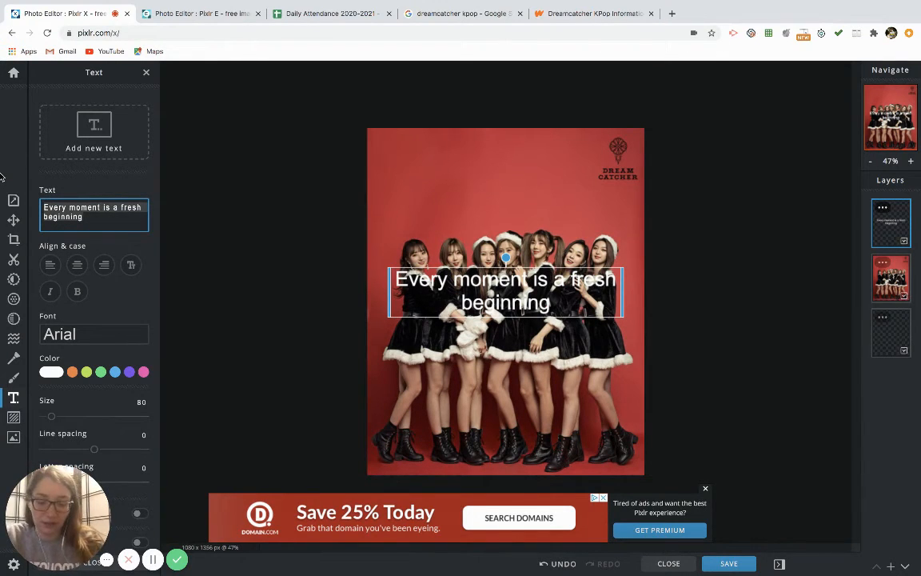
{"action": "type", "text": "Kpop Month"}
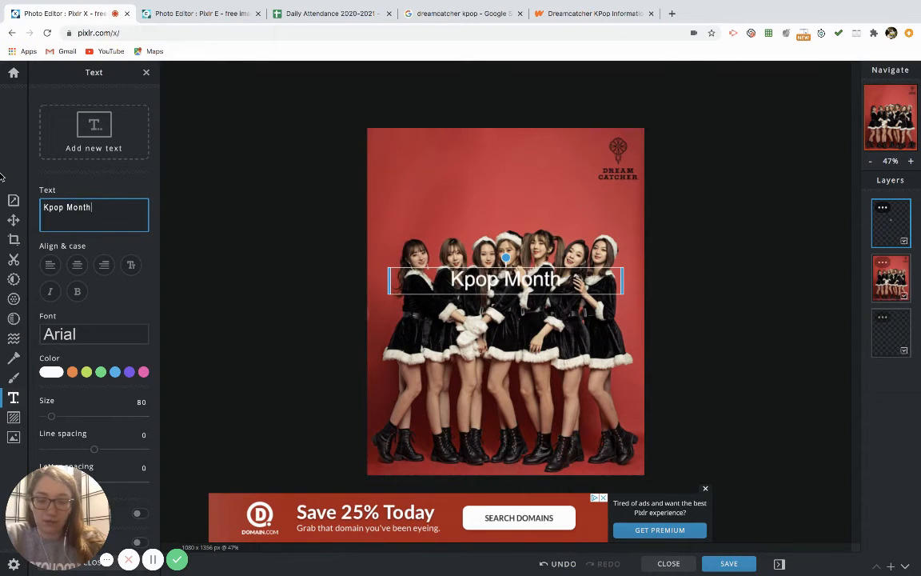
{"action": "type", "text": "ly"}
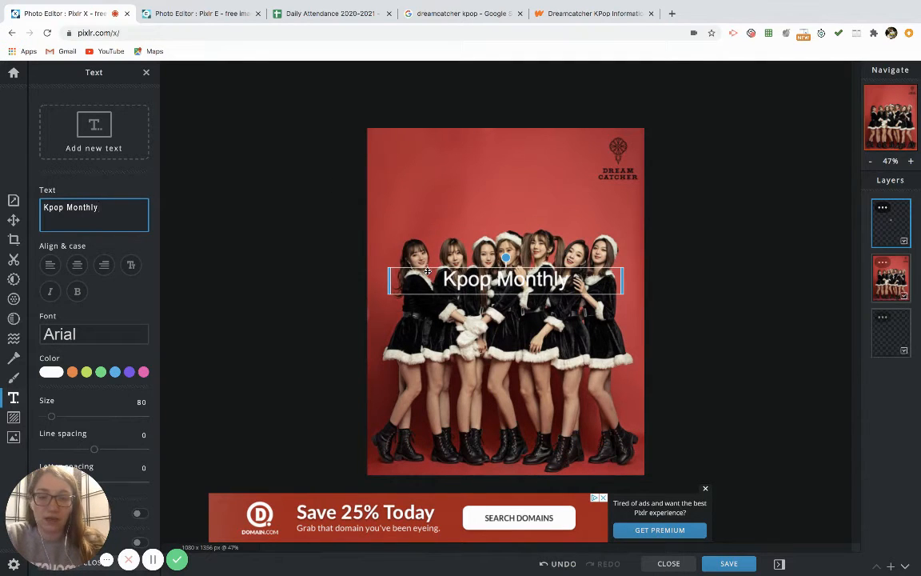
{"action": "left_click_drag", "start_coordinate": [427, 272], "coordinate": [428, 145]}
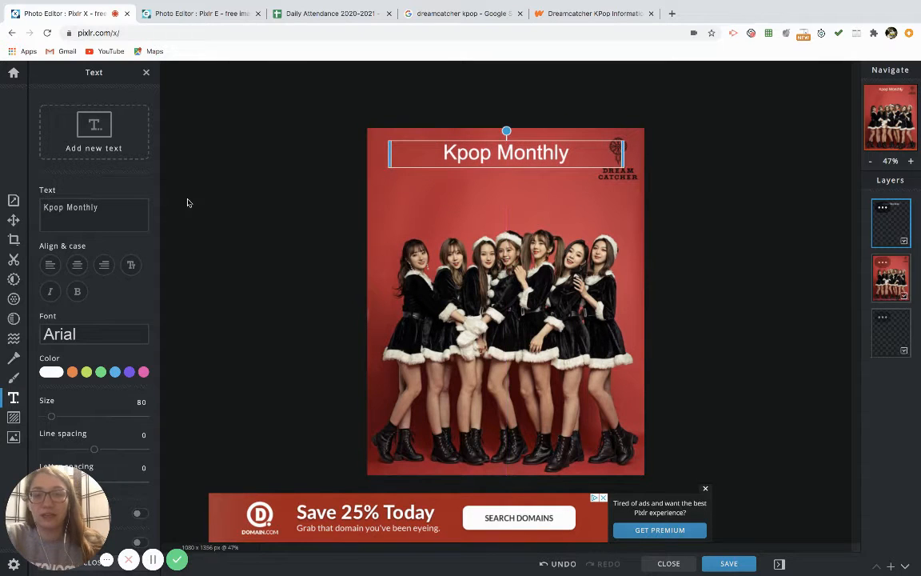
Set the "Kpop Monthly" title's font to AmoretteLight and its size to 125.
{"action": "left_click", "coordinate": [98, 340]}
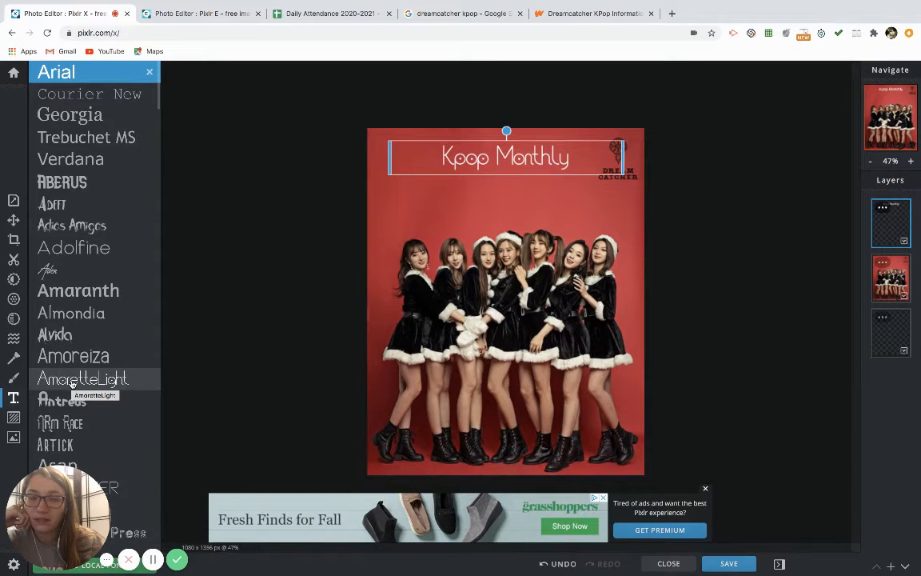
{"action": "left_click", "coordinate": [71, 382]}
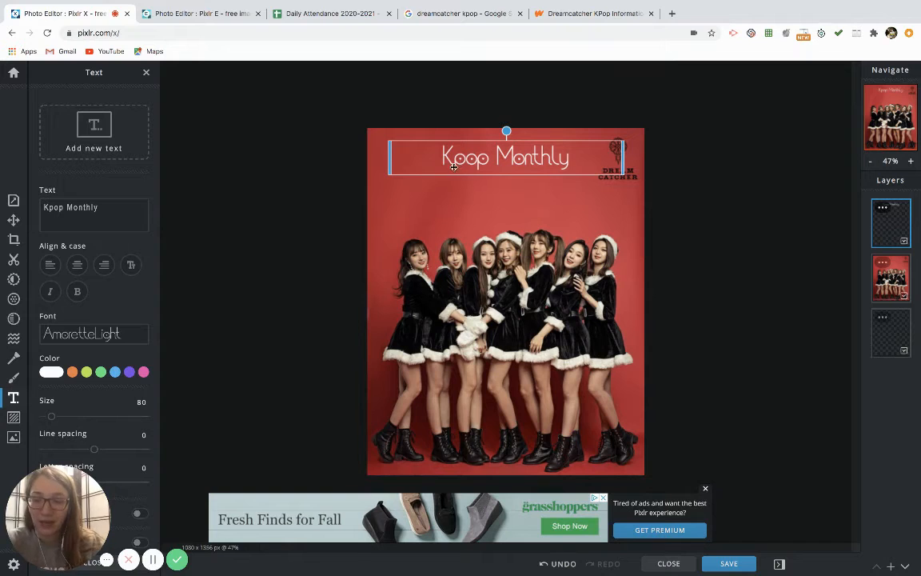
{"action": "scroll", "coordinate": [104, 369], "scroll_direction": "down", "scroll_amount": 2}
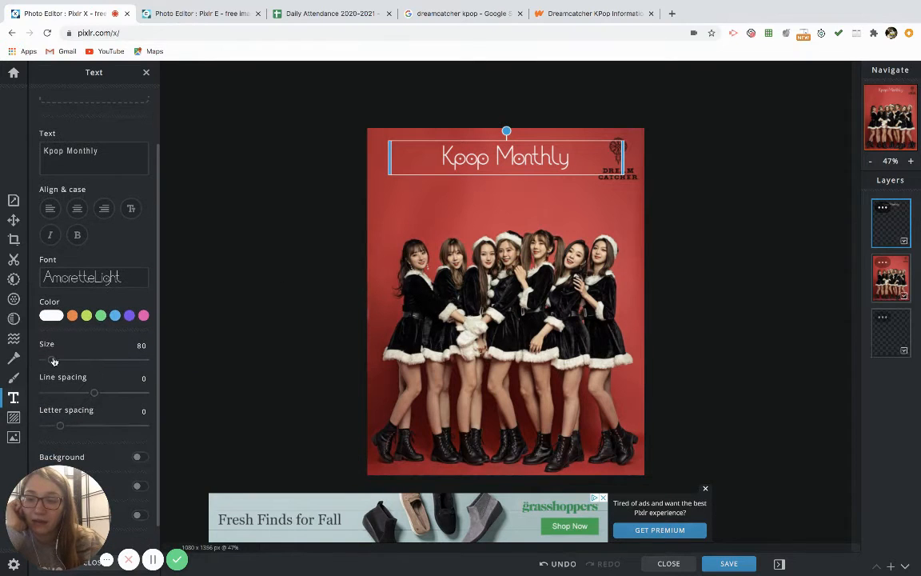
{"action": "left_click_drag", "start_coordinate": [52, 361], "coordinate": [55, 360]}
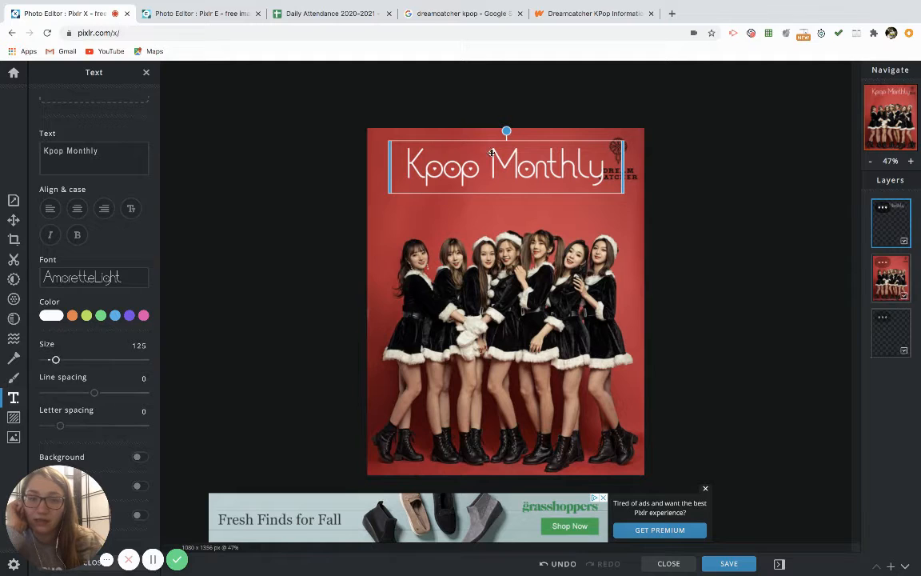
Split the title onto two lines, shift it slightly upward, and change its first word to "K-Pop".
{"action": "left_click", "coordinate": [68, 150]}
{"action": "key", "text": "Return"}
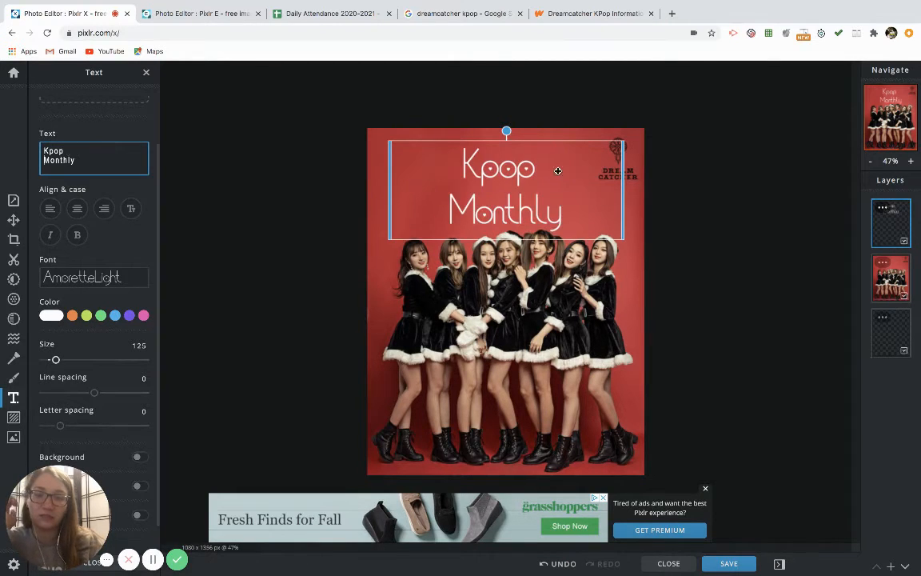
{"action": "left_click_drag", "start_coordinate": [528, 163], "coordinate": [528, 153]}
{"action": "left_click", "coordinate": [47, 150]}
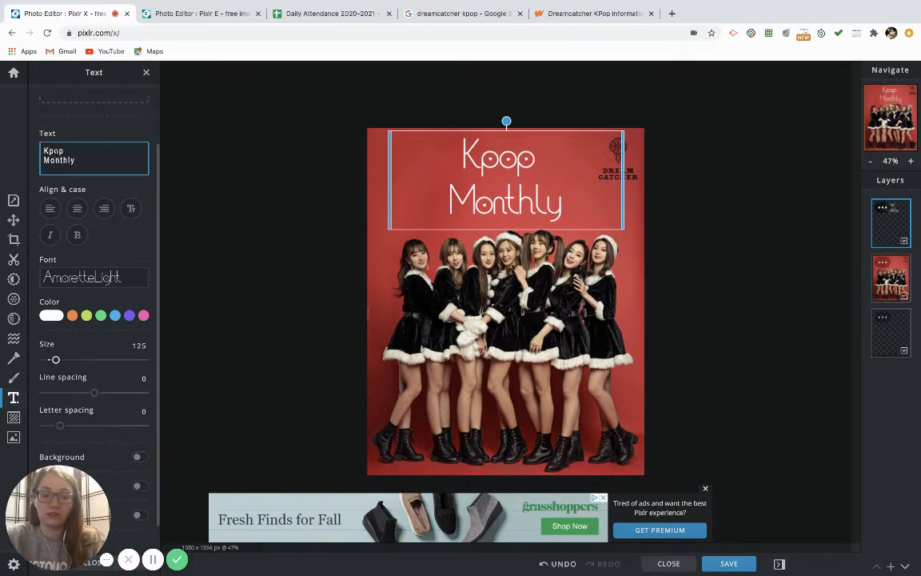
{"action": "type", "text": "-P"}
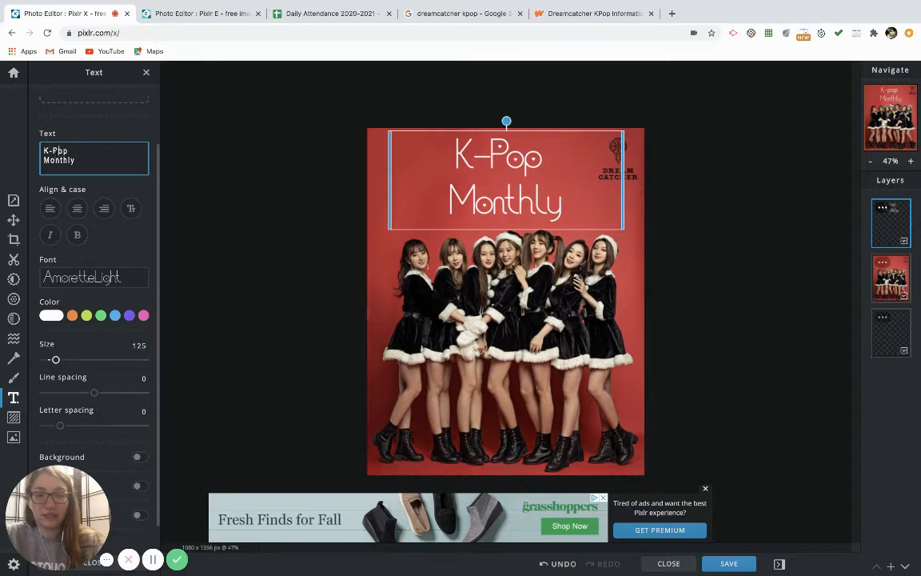
Set the title's text colour to the off-white #F7EBEB.
{"action": "left_click", "coordinate": [56, 318]}
{"action": "left_click_drag", "start_coordinate": [111, 339], "coordinate": [44, 331]}
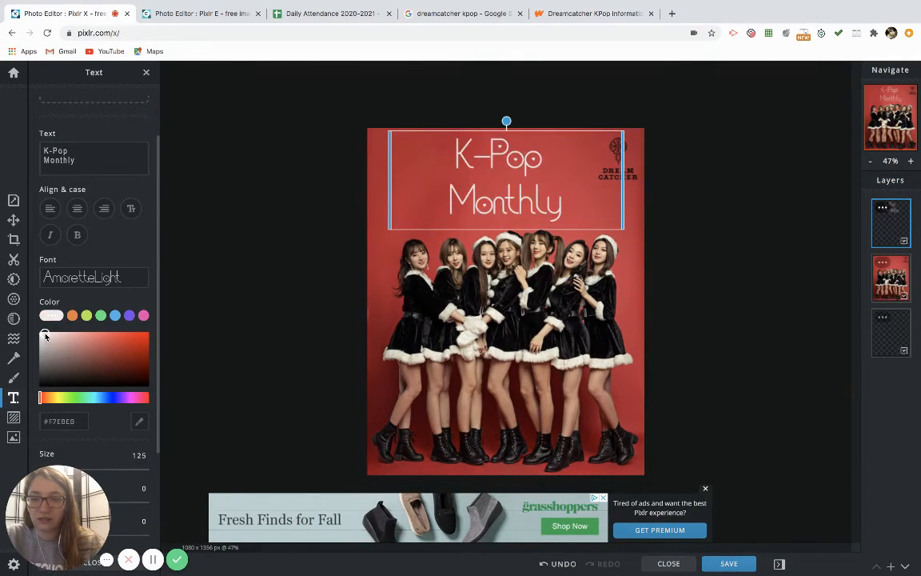
Give the title a shadow and an outline of size 2, and deselect it.
{"action": "scroll", "coordinate": [109, 363], "scroll_direction": "down", "scroll_amount": 3}
{"action": "scroll", "coordinate": [108, 340], "scroll_direction": "down", "scroll_amount": 1}
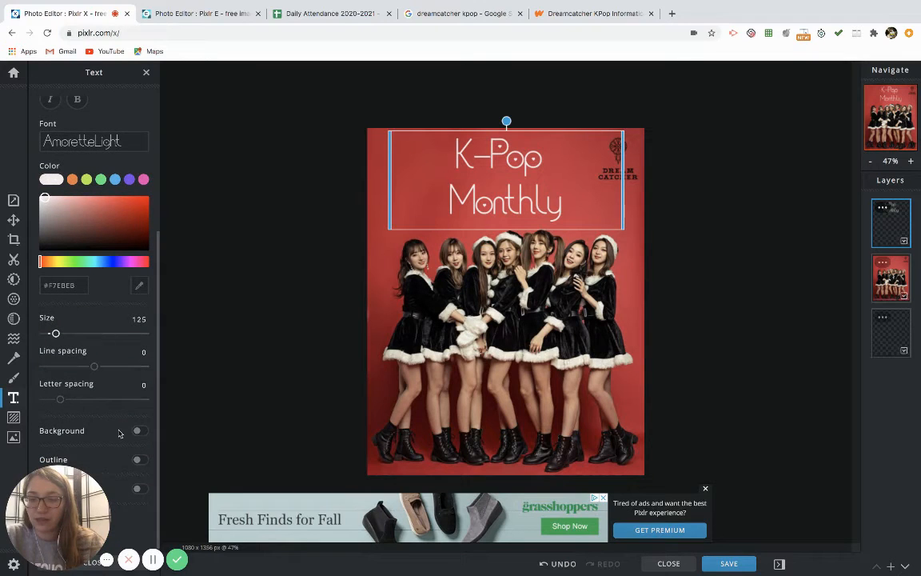
{"action": "left_click", "coordinate": [139, 461]}
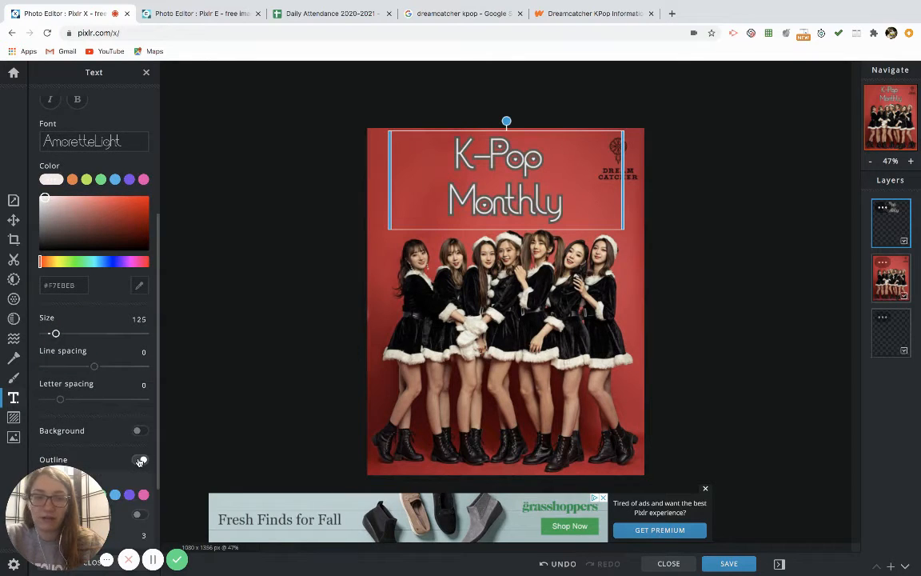
{"action": "left_click", "coordinate": [140, 462]}
{"action": "left_click", "coordinate": [139, 489]}
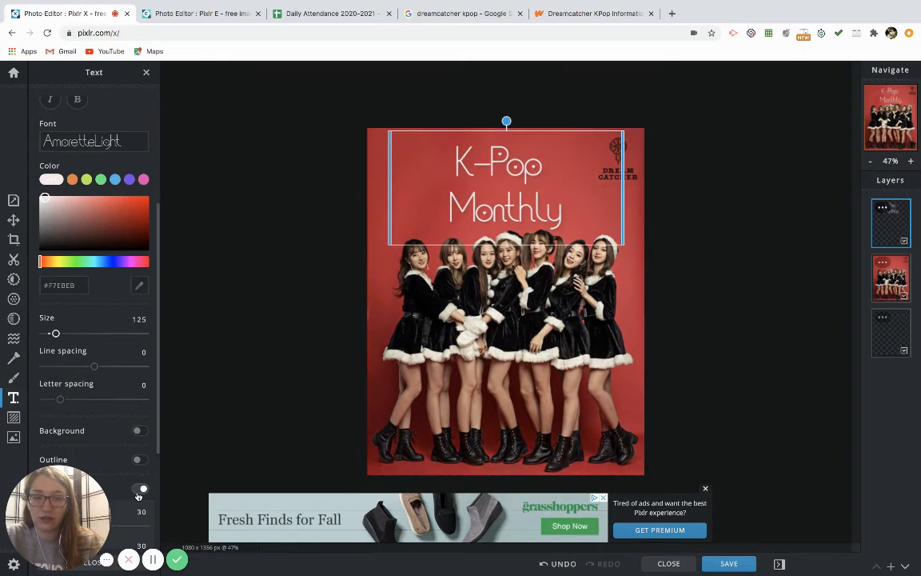
{"action": "left_click", "coordinate": [139, 461]}
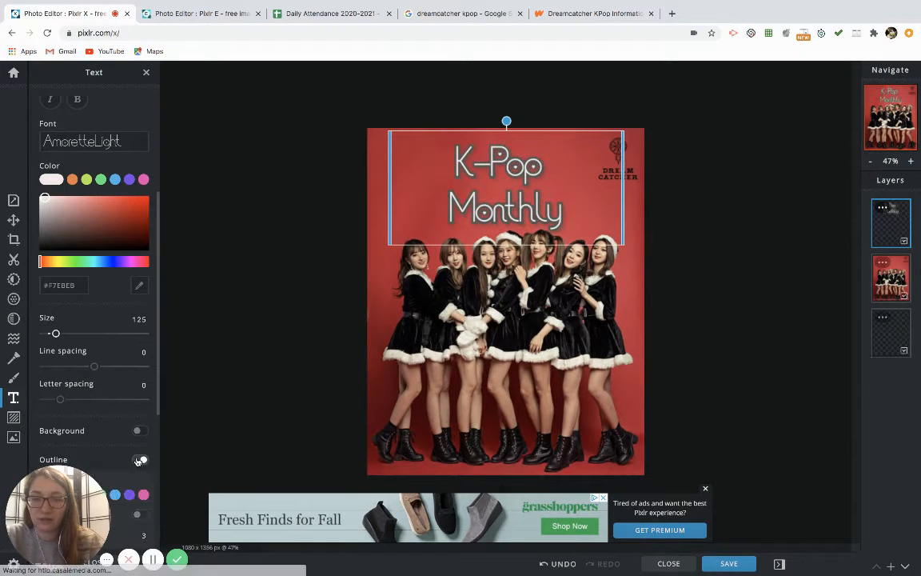
{"action": "scroll", "coordinate": [139, 461], "scroll_direction": "down", "scroll_amount": 3}
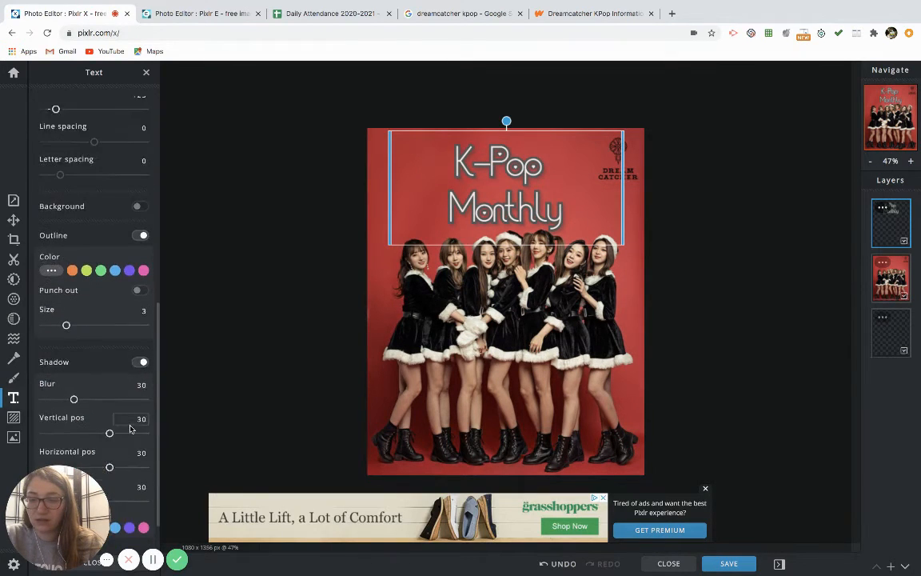
{"action": "scroll", "coordinate": [104, 368], "scroll_direction": "down", "scroll_amount": 1}
{"action": "left_click_drag", "start_coordinate": [64, 292], "coordinate": [50, 292]}
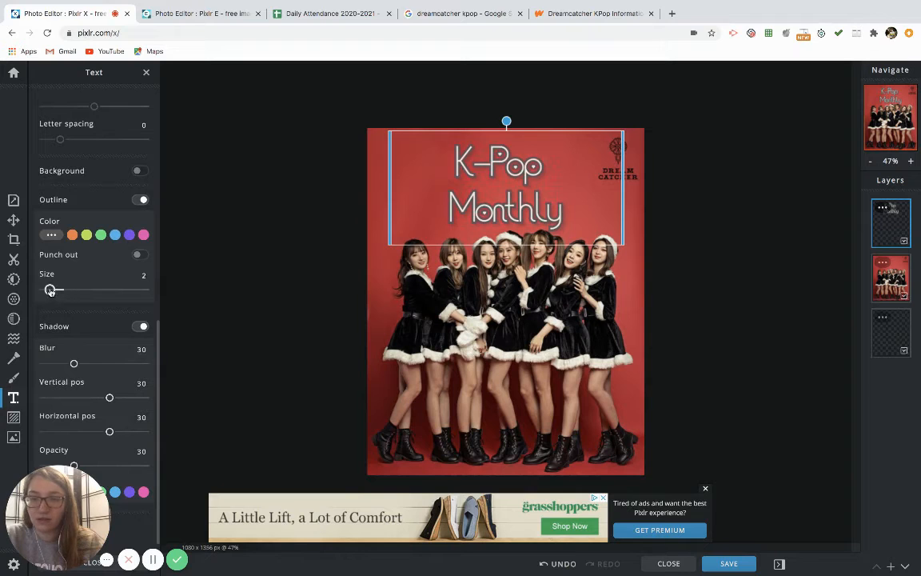
{"action": "left_click", "coordinate": [701, 263]}
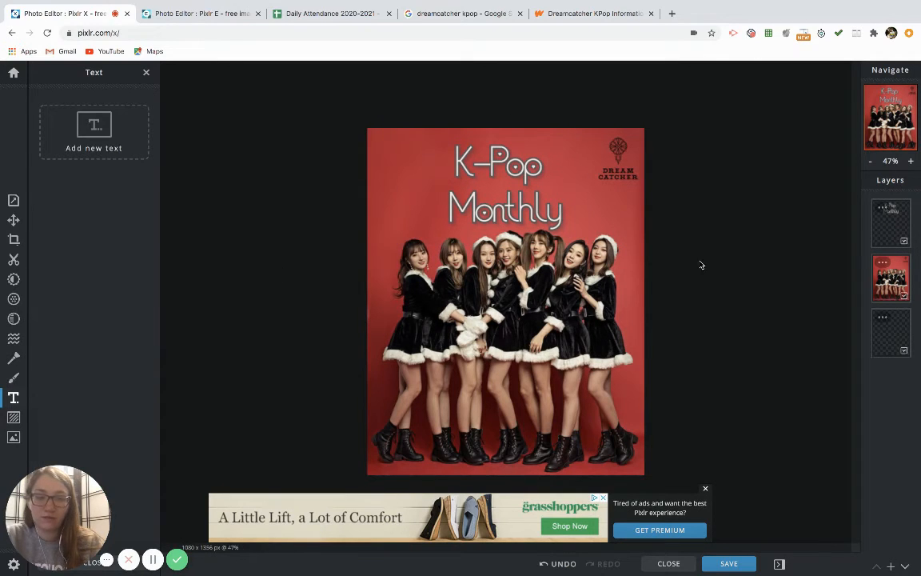
Nudge the K-Pop Monthly title slightly right and up to the canvas's upper edge, and deselect it.
{"action": "left_click", "coordinate": [513, 186]}
{"action": "left_click_drag", "start_coordinate": [513, 187], "coordinate": [518, 188]}
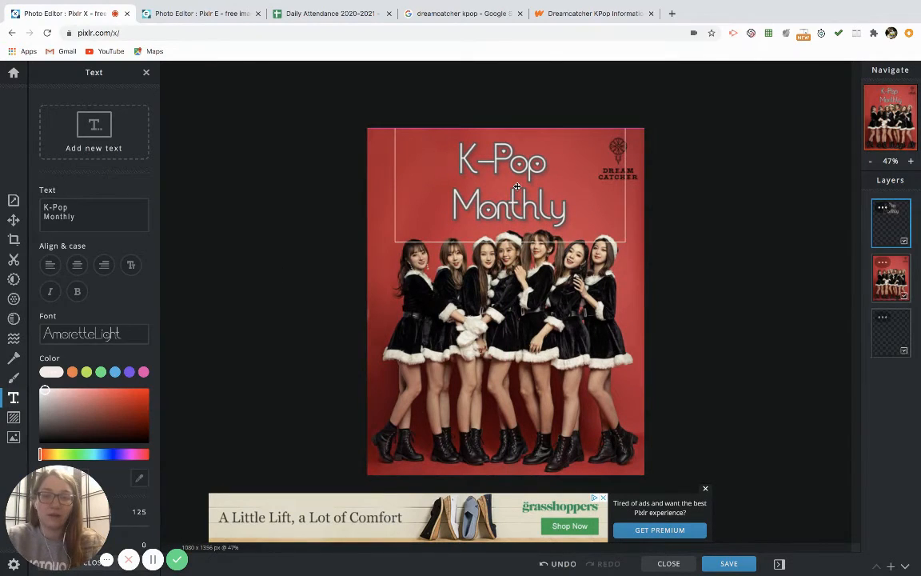
{"action": "left_click", "coordinate": [655, 302]}
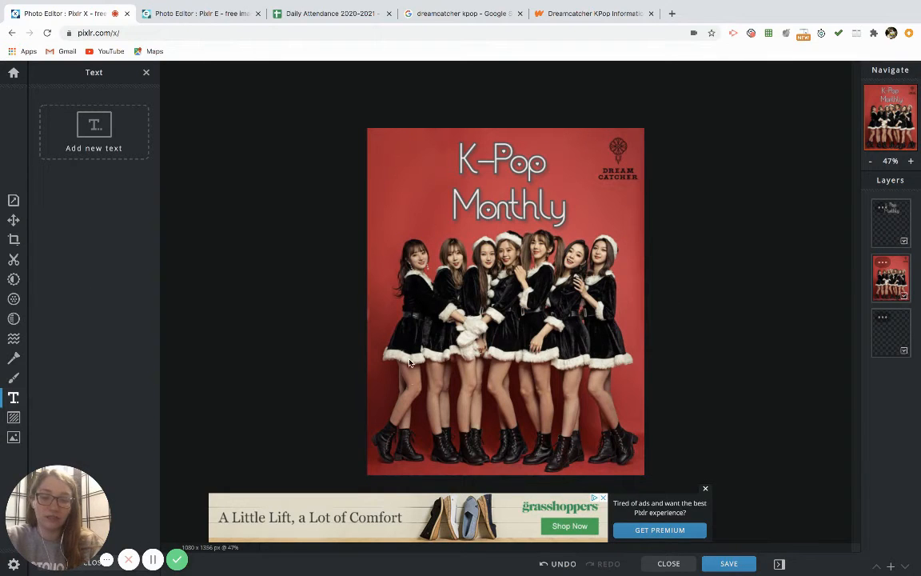
Add a second text layer in the Adolfine font reading "Drwmacatcher's Latest Comeback is a hit".
{"action": "left_click", "coordinate": [96, 142]}
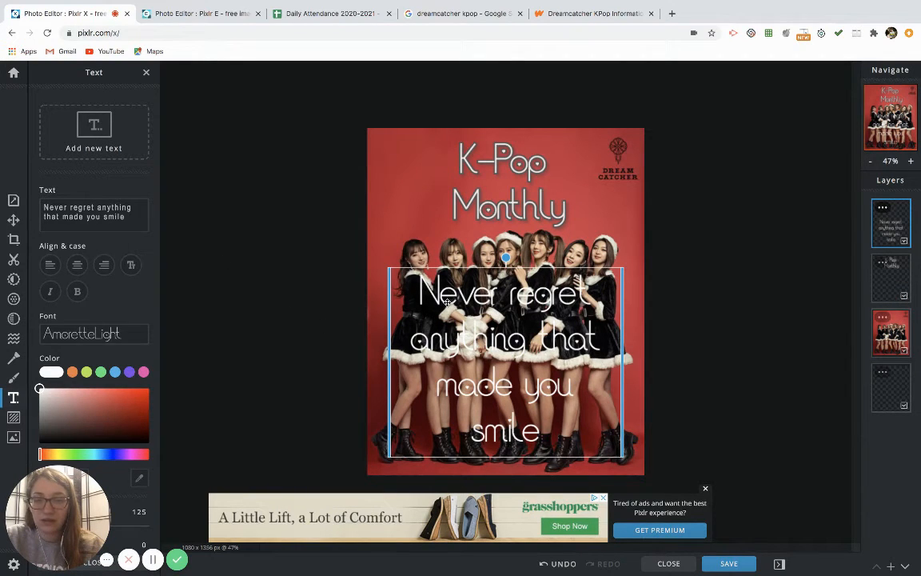
{"action": "left_click", "coordinate": [79, 338]}
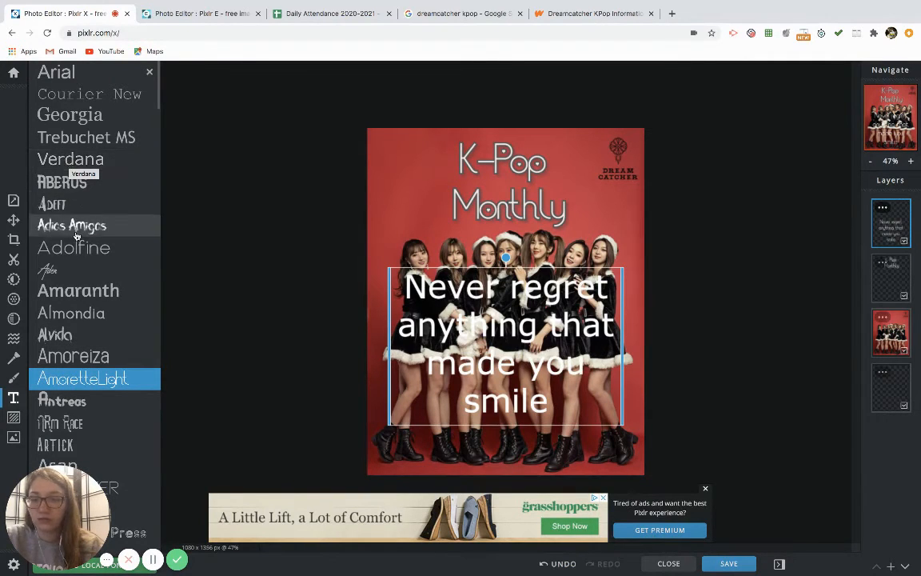
{"action": "key", "text": "Escape"}
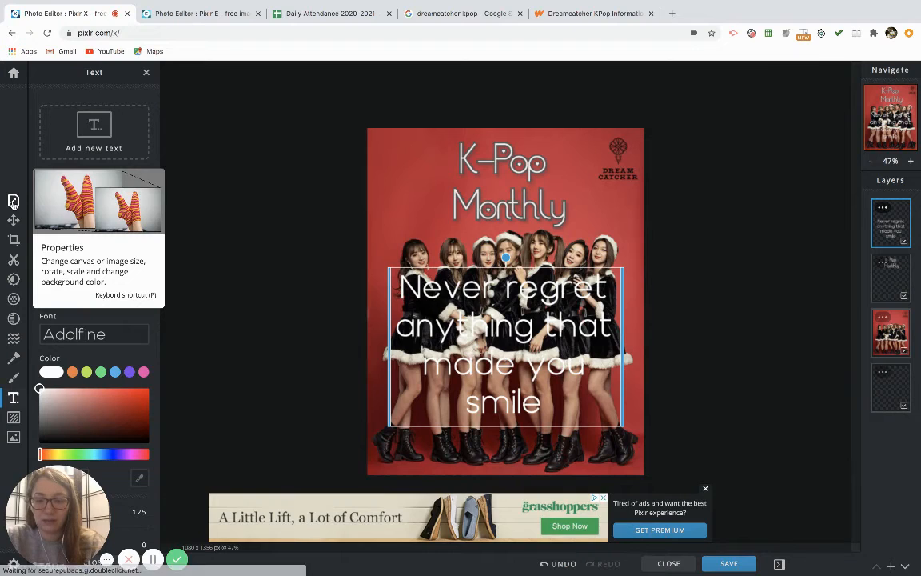
{"action": "key", "text": "ctrl+a"}
{"action": "type", "text": "Drwmacatcher"}
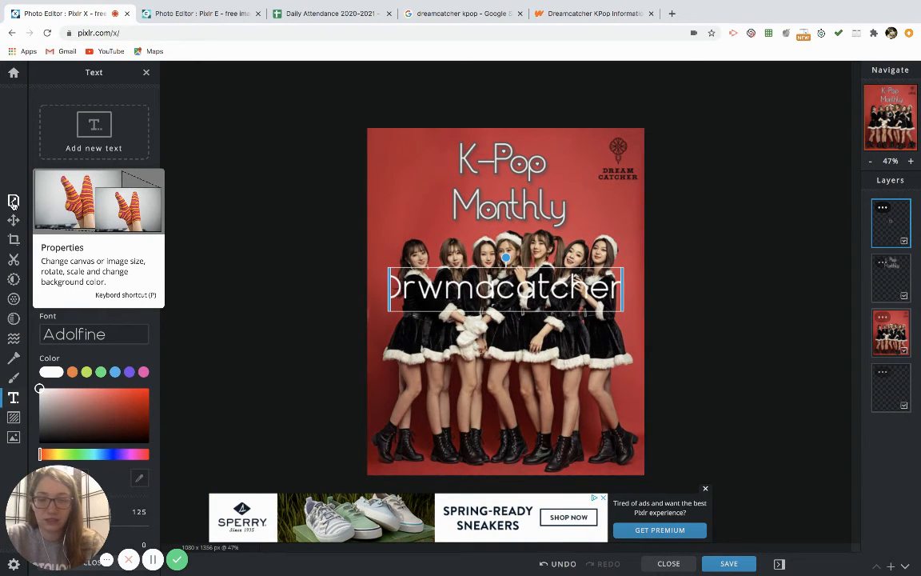
{"action": "key", "text": "Return"}
{"action": "type", "text": "Latest Com"}
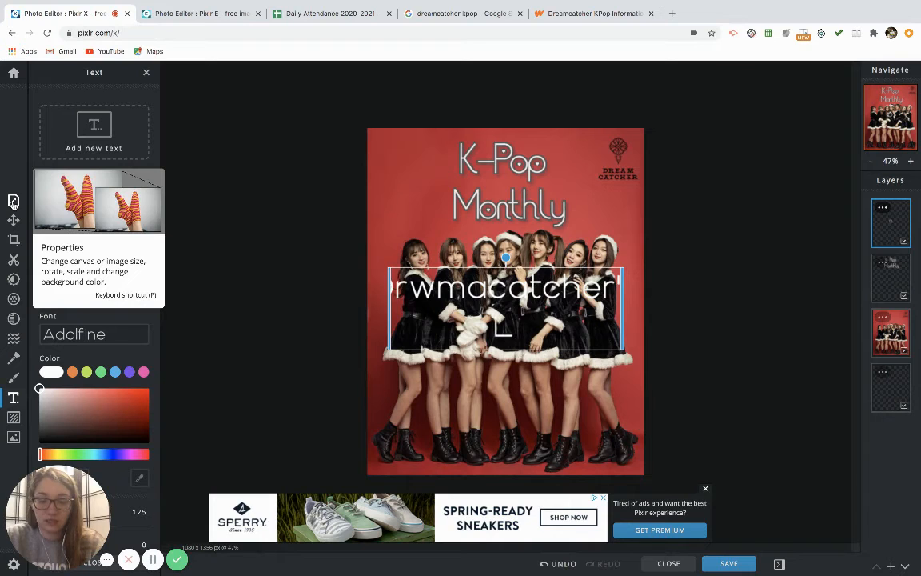
{"action": "type", "text": "eback is a hit"}
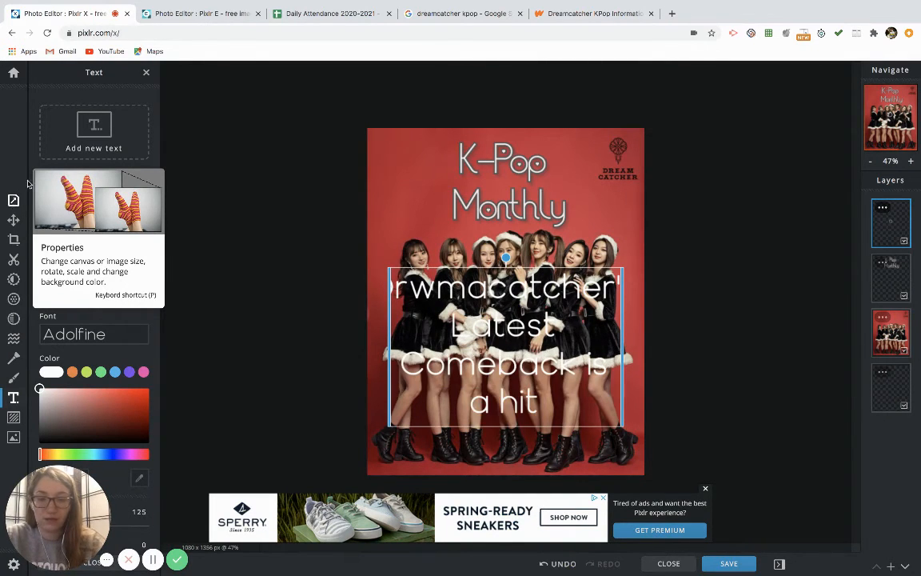
Set the second text's size to 50 and change its first word to "Dremacatcher's".
{"action": "scroll", "coordinate": [76, 319], "scroll_direction": "down", "scroll_amount": 1}
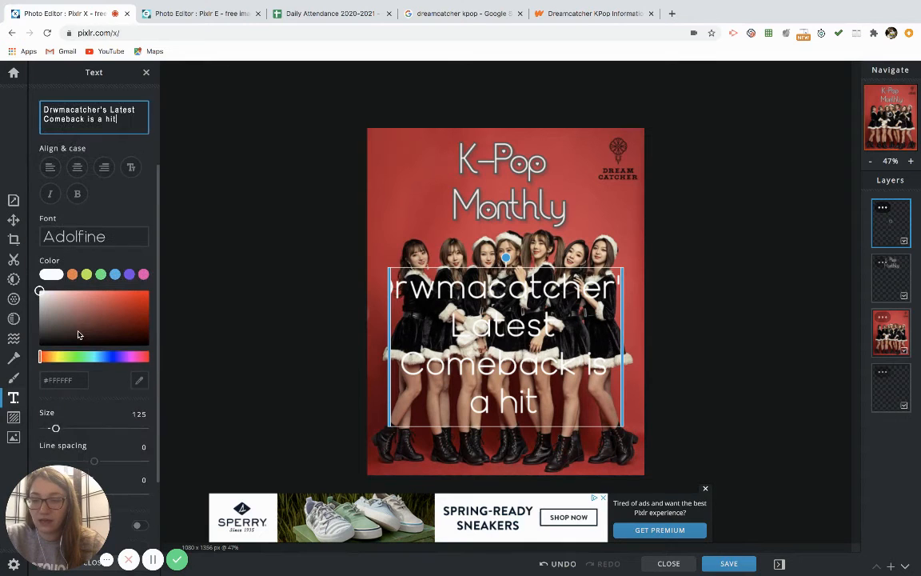
{"action": "left_click_drag", "start_coordinate": [55, 420], "coordinate": [48, 421]}
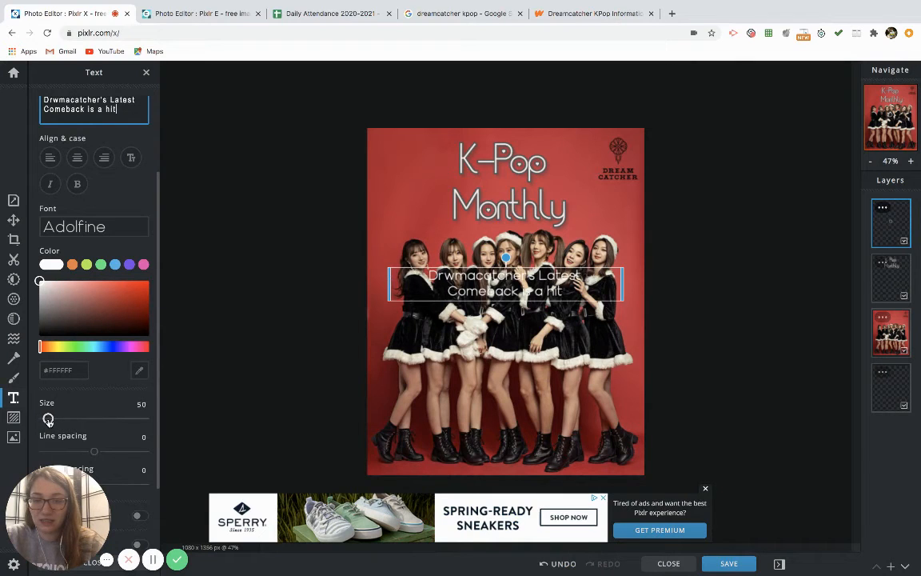
{"action": "scroll", "coordinate": [48, 421], "scroll_direction": "up", "scroll_amount": 1}
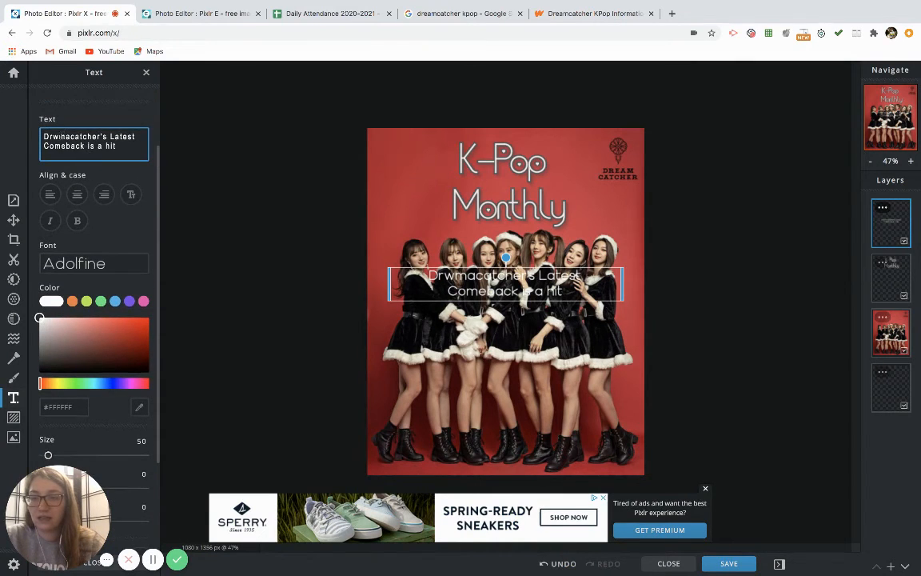
{"action": "left_click", "coordinate": [59, 137]}
{"action": "key", "text": "BackSpace"}
{"action": "type", "text": "e"}
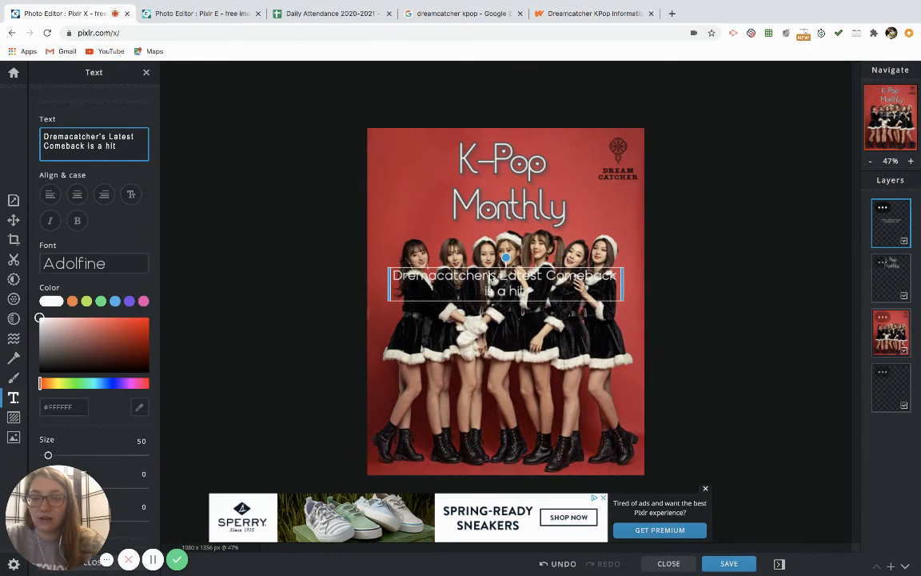
Narrow the comeback text's box, place it at the photo's left edge, and set its size to 23.
{"action": "mouse_move", "coordinate": [389, 284]}
{"action": "left_mouse_down"}
{"action": "mouse_move", "coordinate": [563, 284]}
{"action": "mouse_move", "coordinate": [623, 341]}
{"action": "mouse_move", "coordinate": [626, 362]}
{"action": "mouse_move", "coordinate": [392, 312]}
{"action": "mouse_move", "coordinate": [402, 290]}
{"action": "left_mouse_up"}
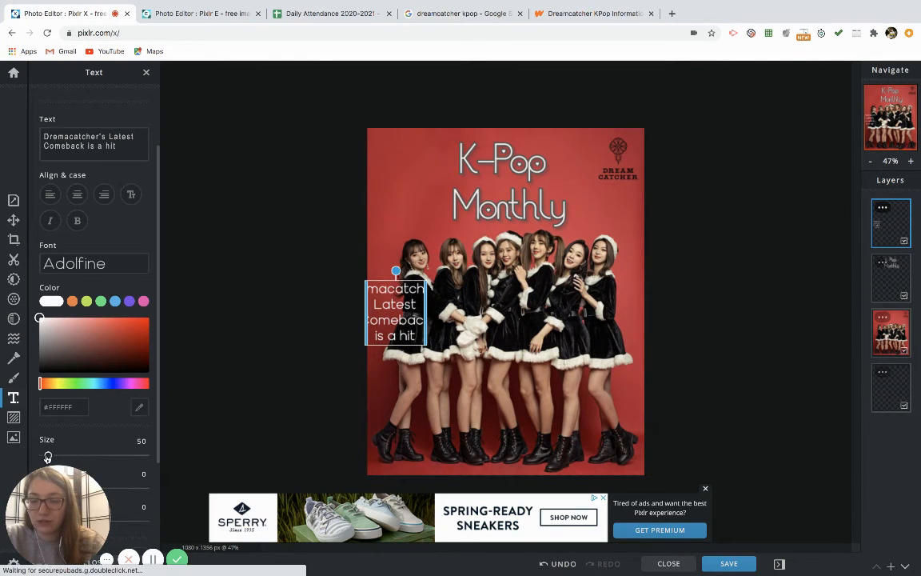
{"action": "left_click_drag", "start_coordinate": [48, 455], "coordinate": [46, 456]}
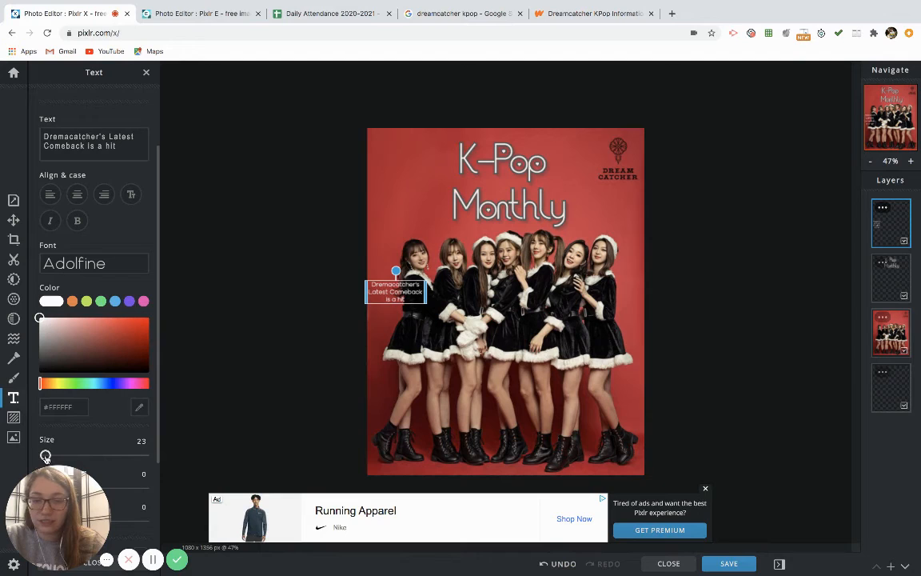
Enlarge the comeback text to size 28 in a wider box, shift it slightly down along the photo's left edge, and deselect it.
{"action": "left_click", "coordinate": [429, 302]}
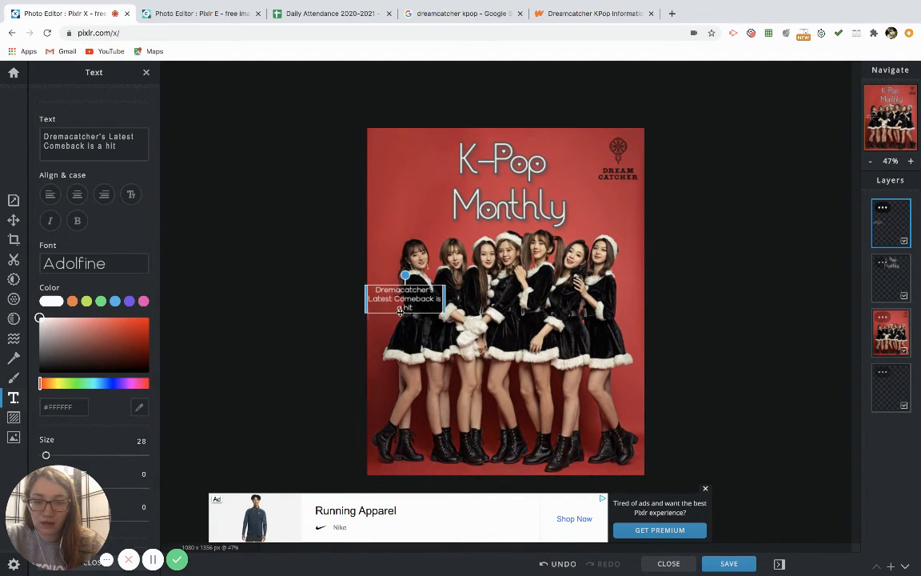
{"action": "left_click_drag", "start_coordinate": [400, 312], "coordinate": [400, 318]}
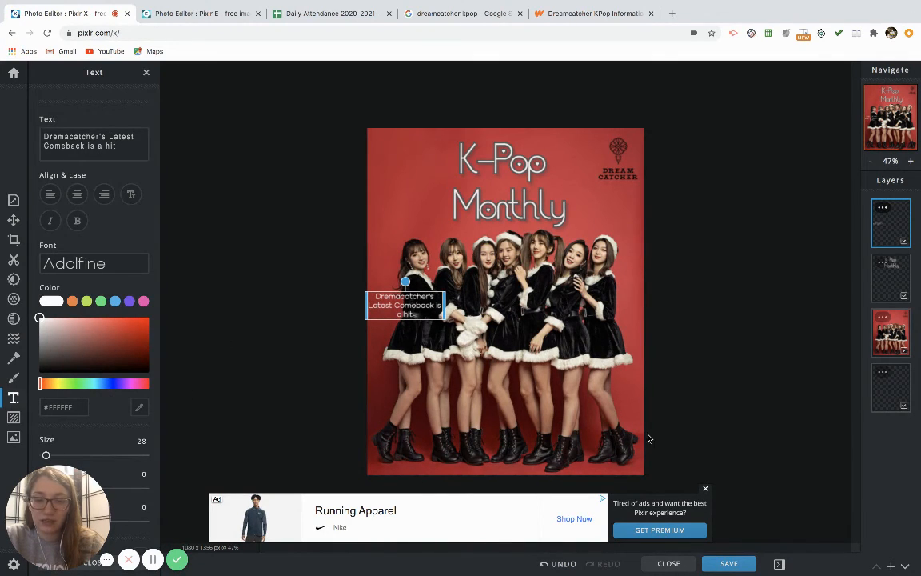
{"action": "left_click", "coordinate": [705, 490]}
{"action": "left_click", "coordinate": [387, 217]}
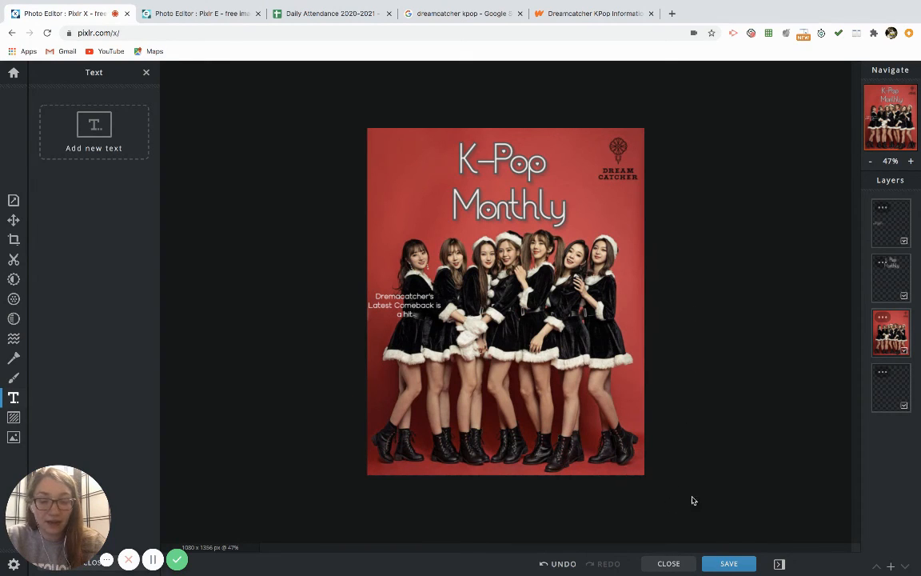
Download the finished cover as the JPG file Me Zine Cover at high quality and return to the canvas.
{"action": "left_click", "coordinate": [729, 565]}
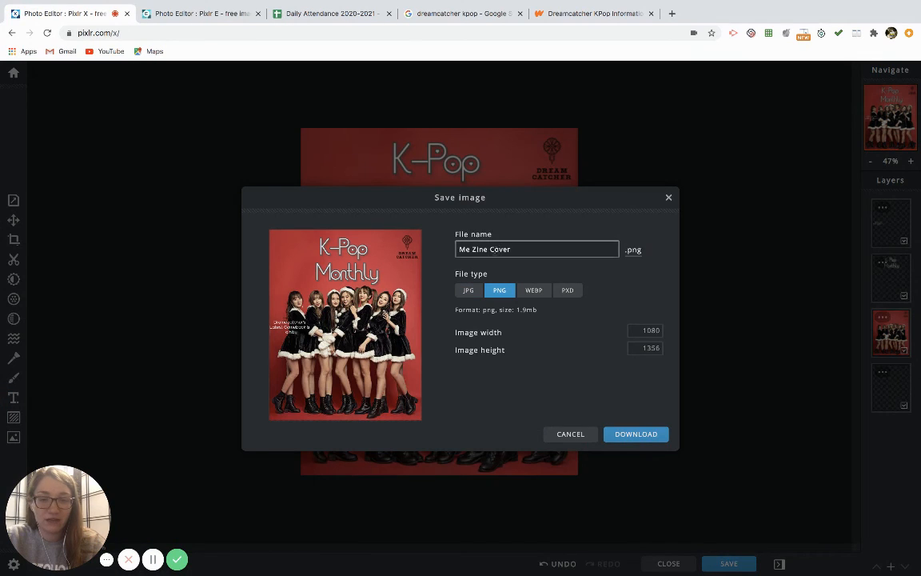
{"action": "left_click", "coordinate": [468, 293]}
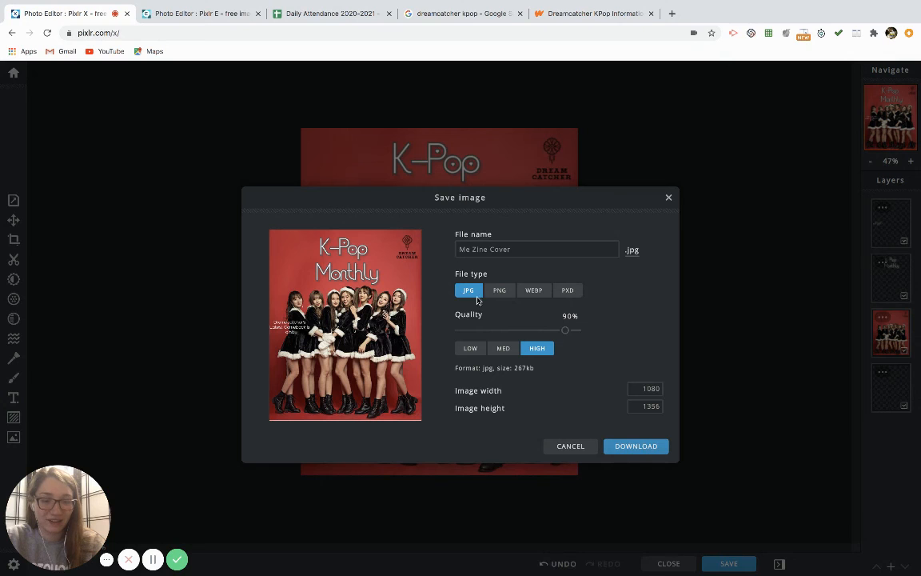
{"action": "left_click", "coordinate": [644, 448]}
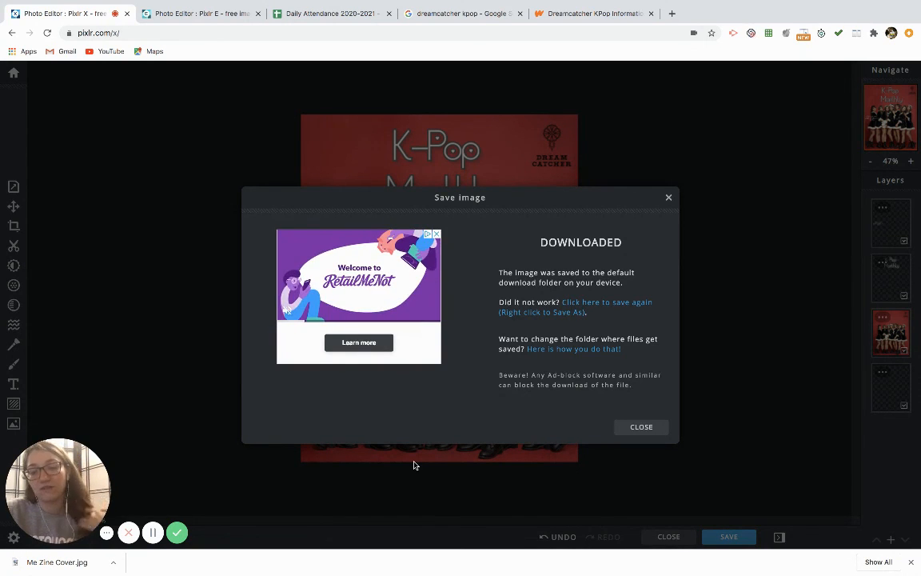
{"action": "left_click", "coordinate": [668, 198]}
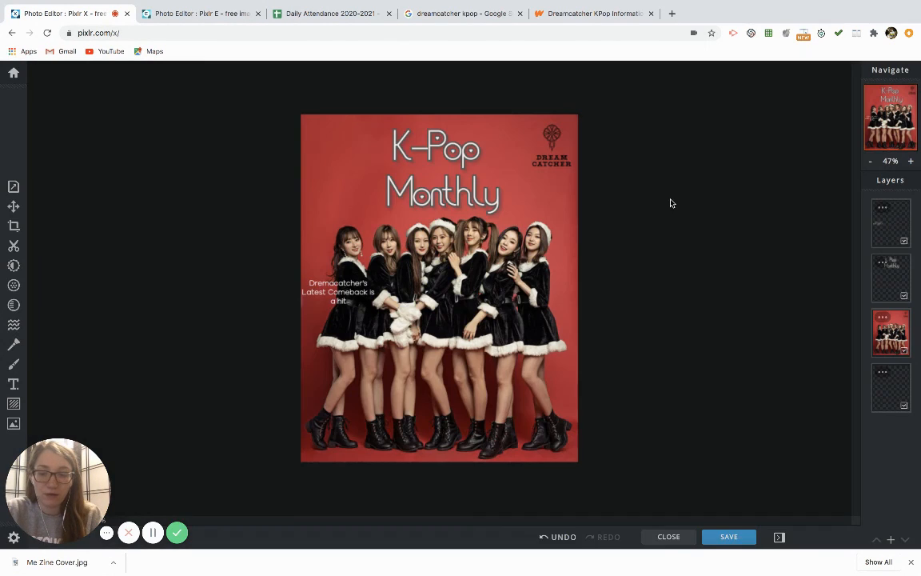